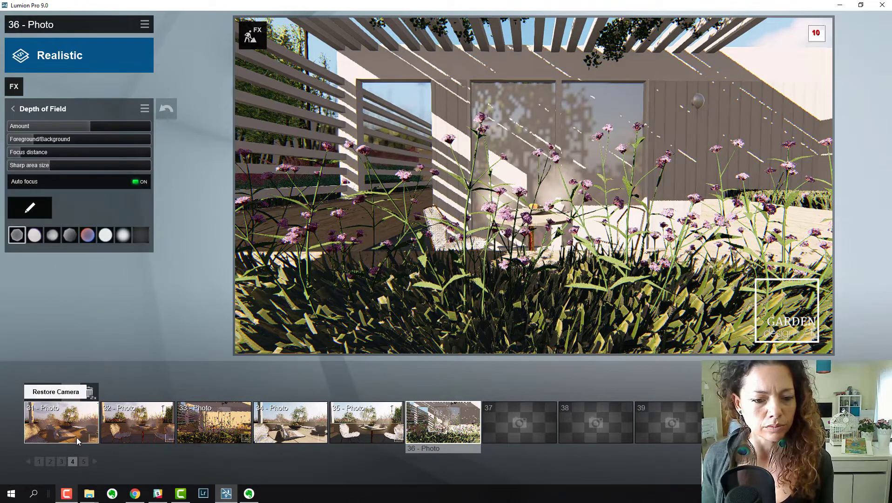
# Look through saved photos 31 to 36 in order, comparing the Dawn and Realistic versions of each view
pyautogui.click(77, 437)
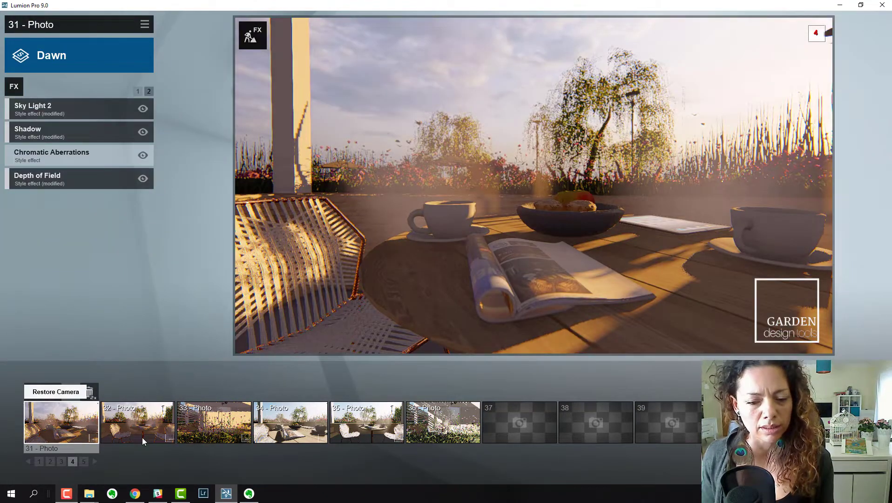
pyautogui.click(145, 433)
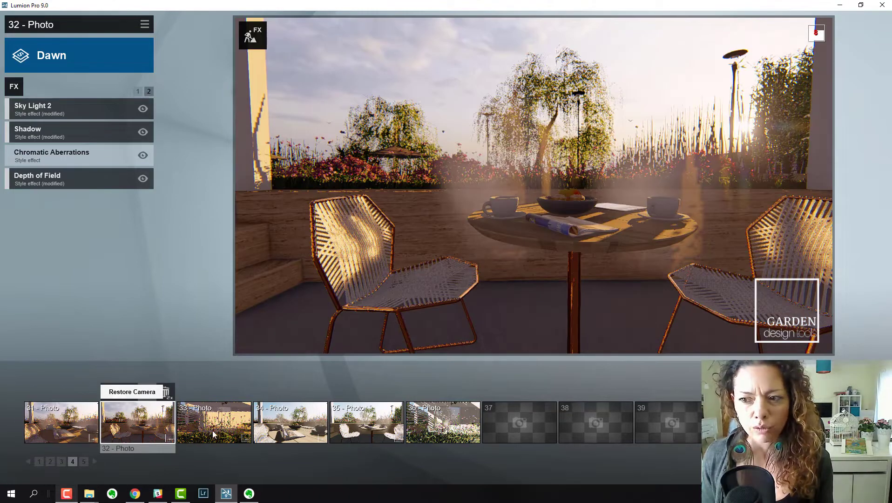
pyautogui.click(214, 434)
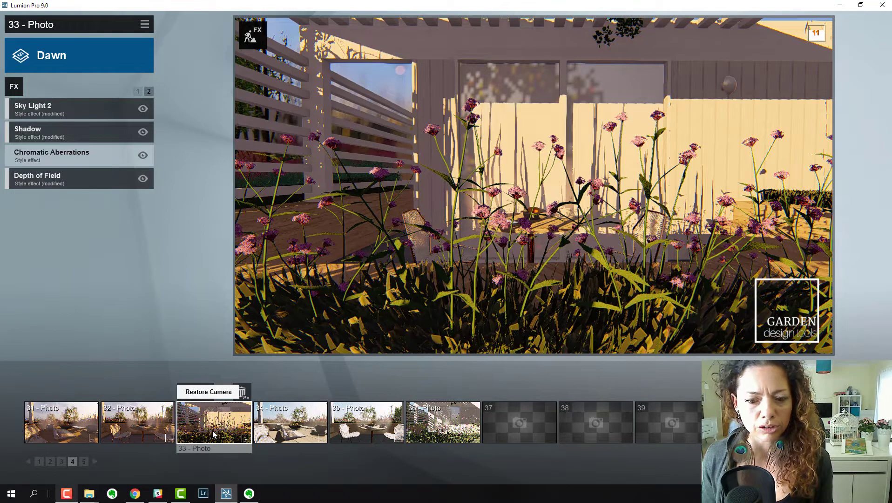
pyautogui.click(280, 427)
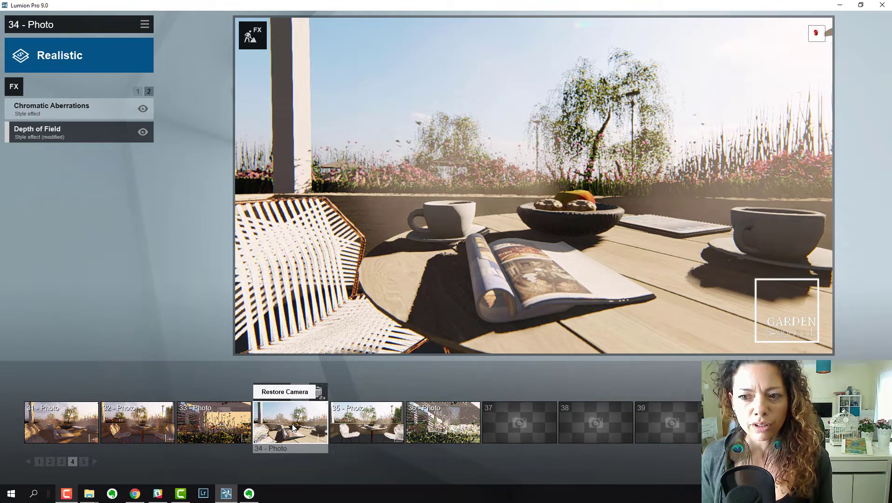
pyautogui.click(350, 429)
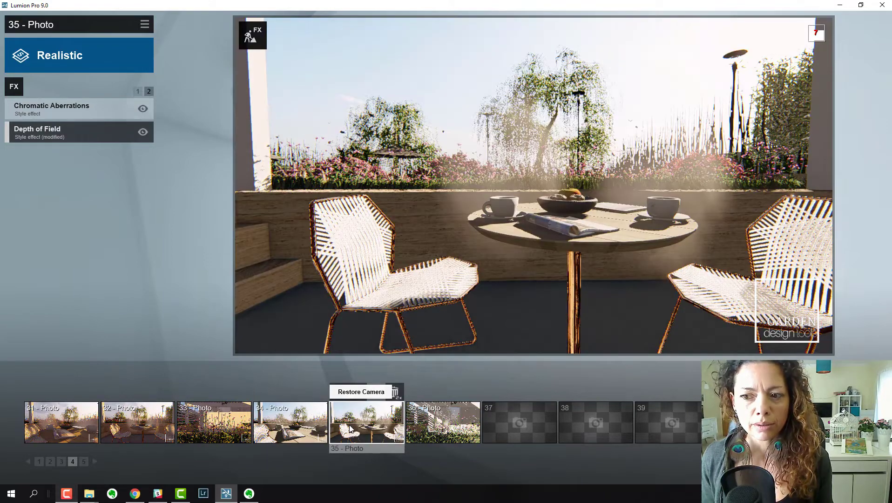
pyautogui.click(437, 429)
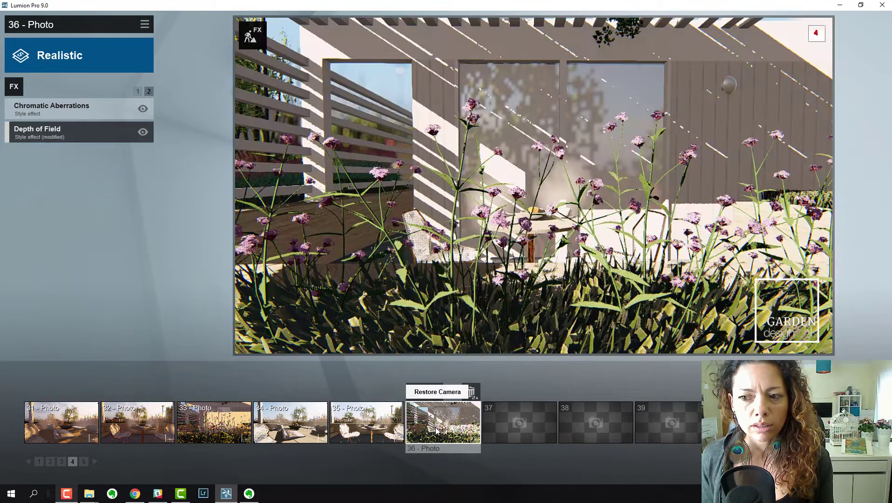
# Go back through photos 35, 34 and 33 to compare the Realistic renders with the Dawn render
pyautogui.click(359, 430)
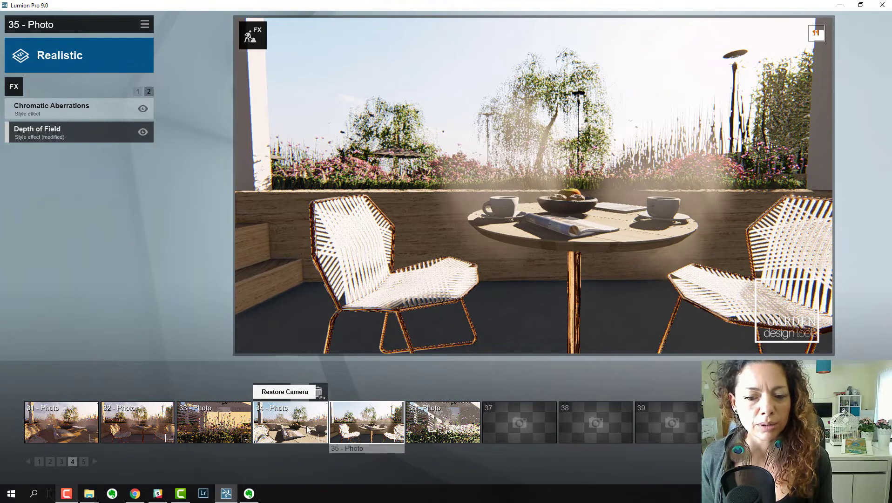
pyautogui.click(308, 429)
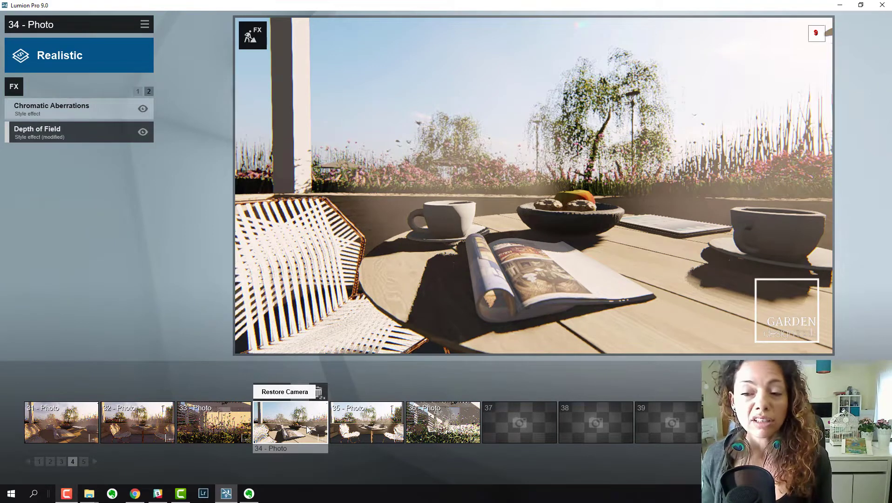
pyautogui.moveTo(228, 433)
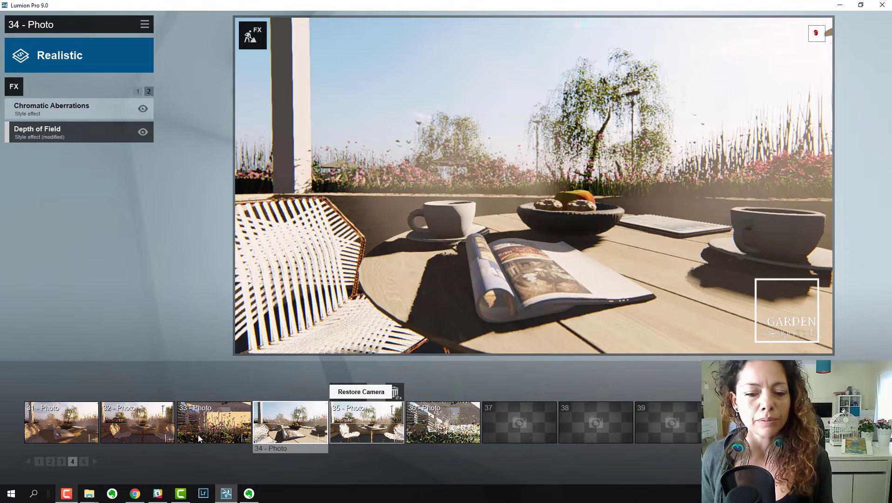
pyautogui.click(217, 428)
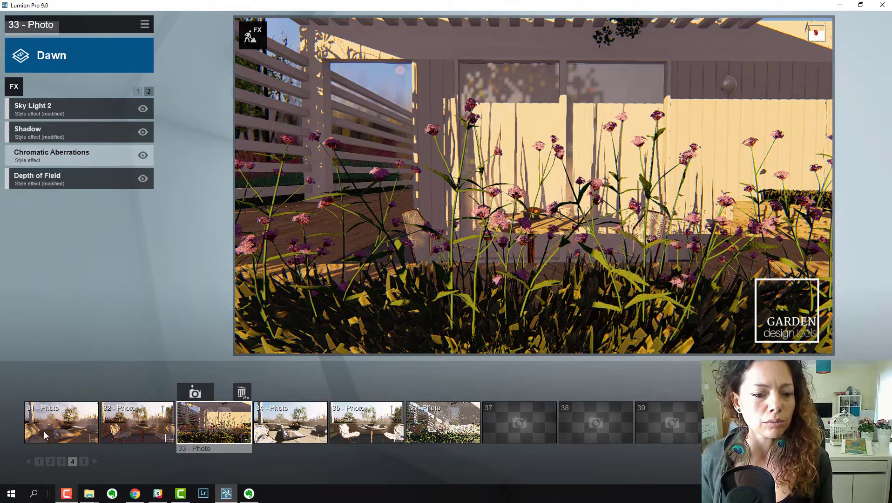
pyautogui.moveTo(48, 435)
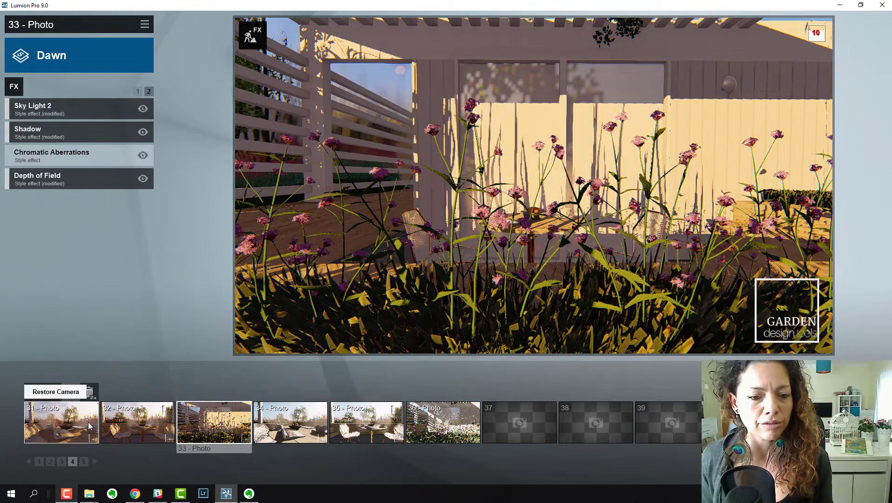
# Open photo 31 and view the available style presets, keeping the Dawn style
pyautogui.click(88, 422)
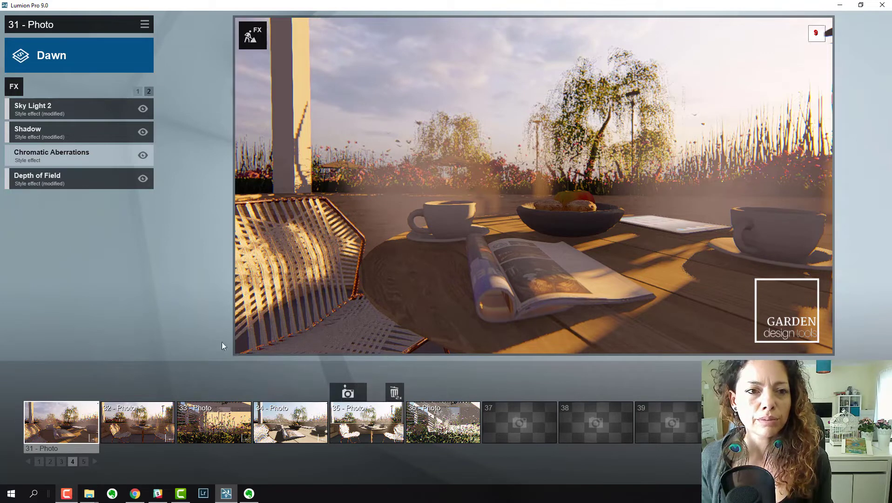
pyautogui.click(75, 58)
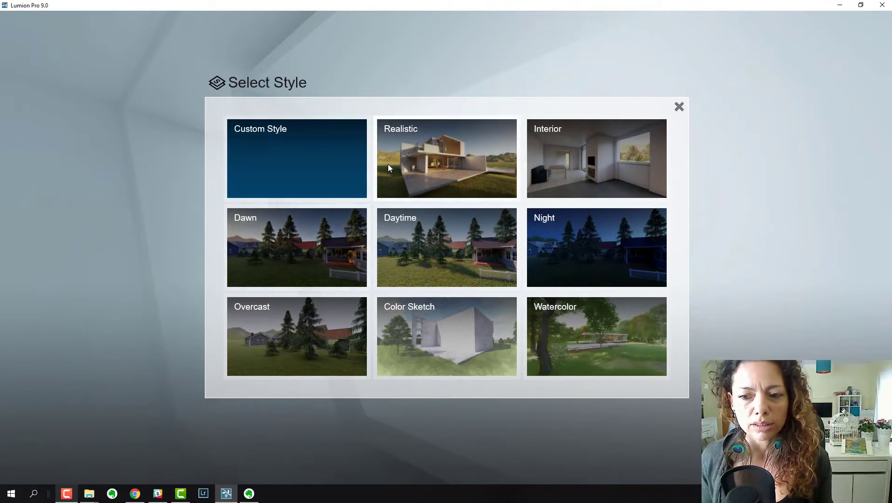
pyautogui.click(685, 113)
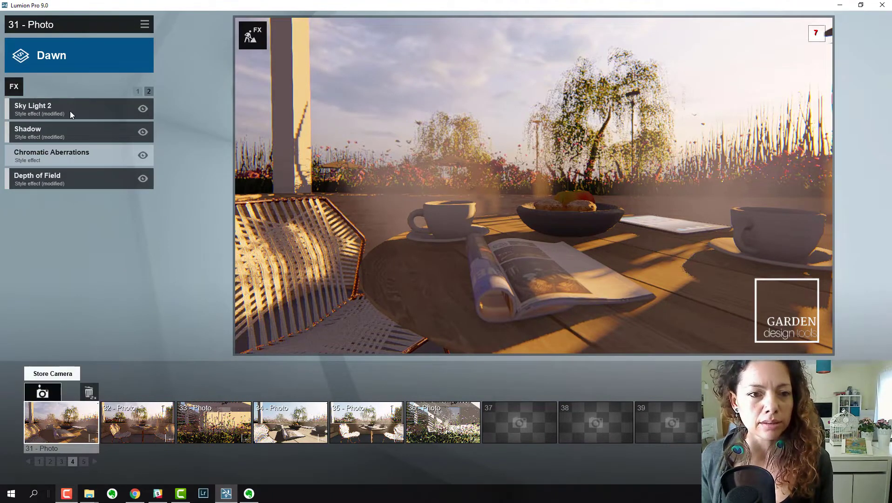
# Examine photo 31's Real Skies settings and the Sunset sky choices, and view the library of photo effects
pyautogui.click(137, 92)
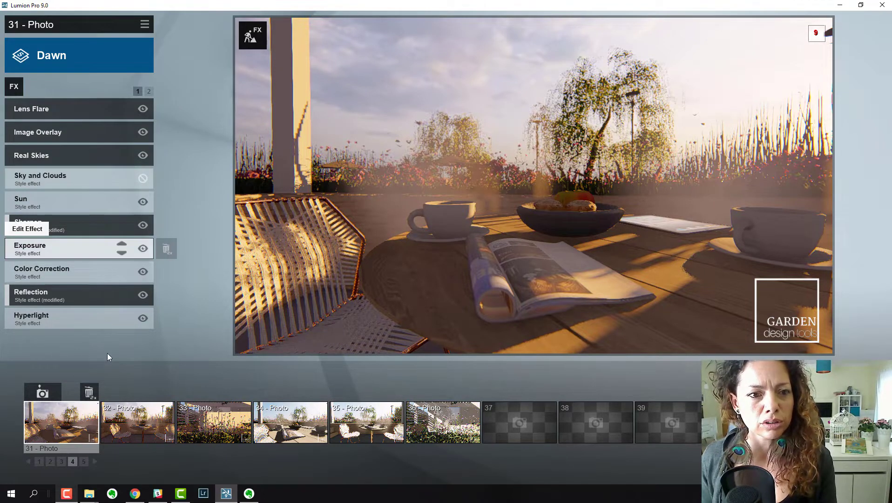
pyautogui.click(72, 154)
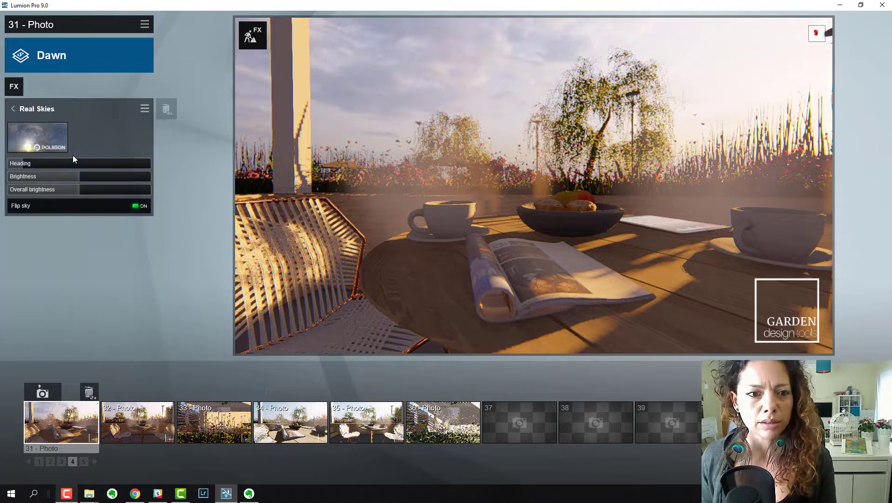
pyautogui.click(38, 130)
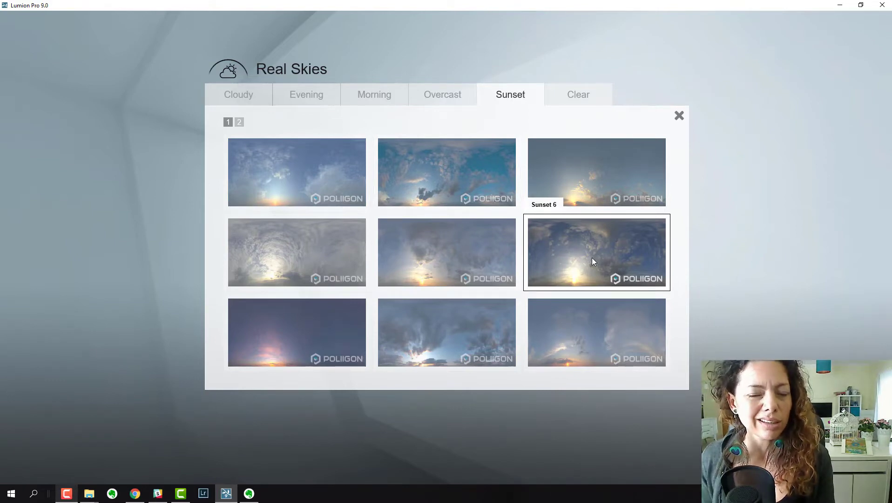
pyautogui.click(679, 116)
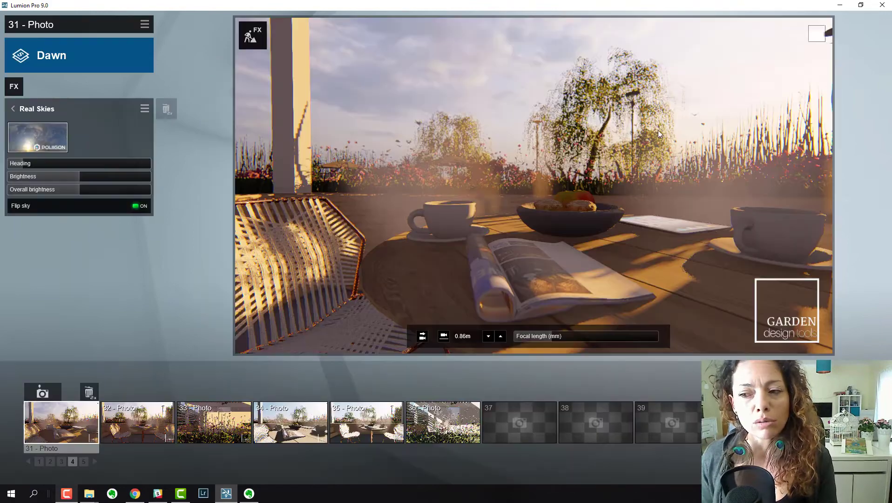
pyautogui.click(14, 110)
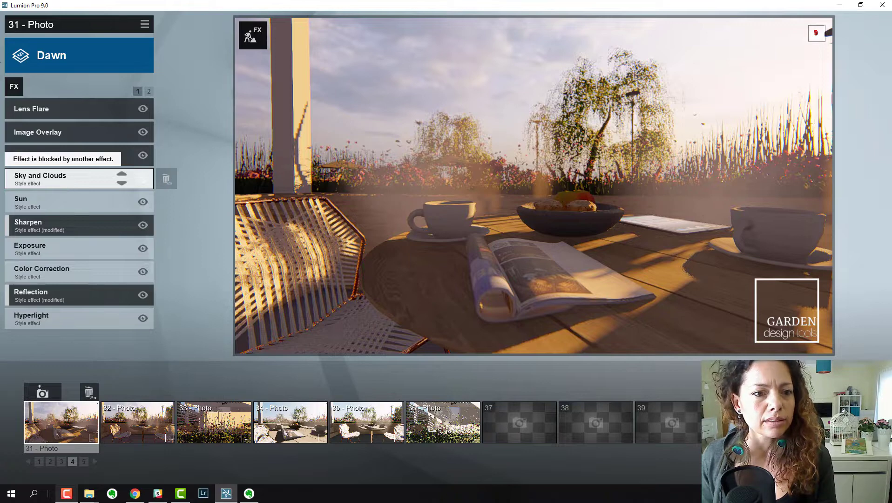
pyautogui.click(14, 87)
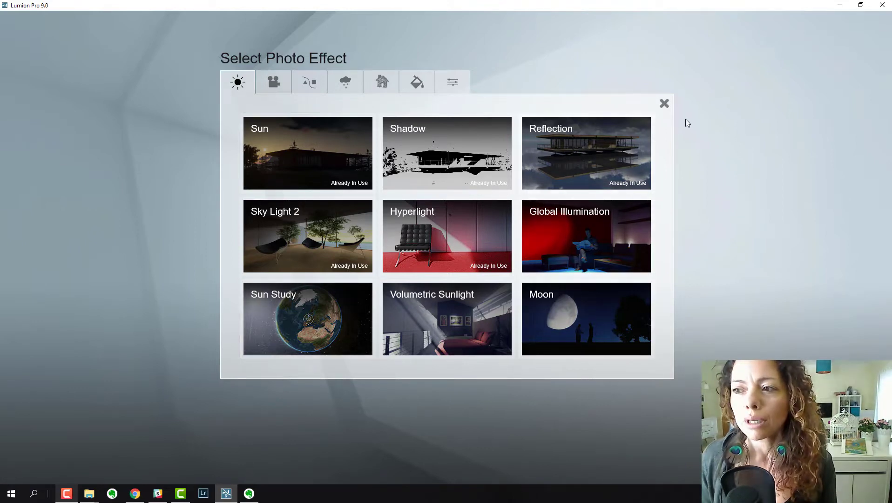
pyautogui.click(665, 103)
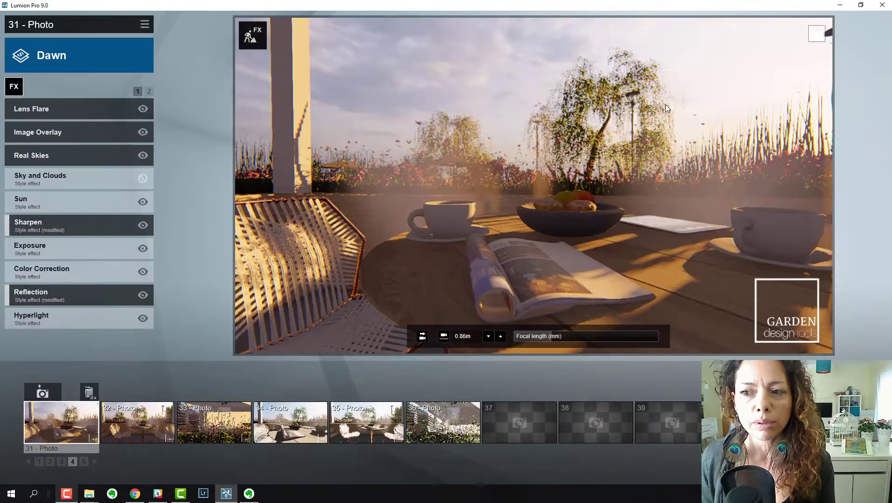
# Remove all three reflection planes from photo 31's Reflection effect
pyautogui.click(33, 298)
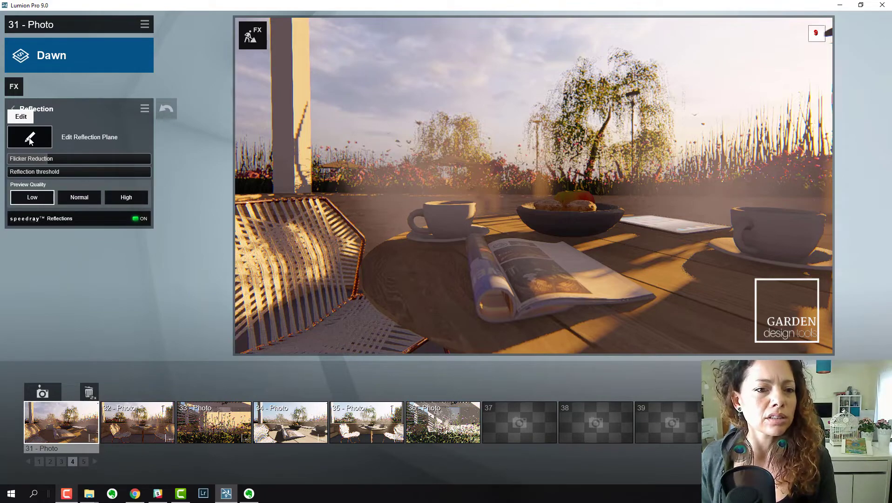
pyautogui.click(29, 138)
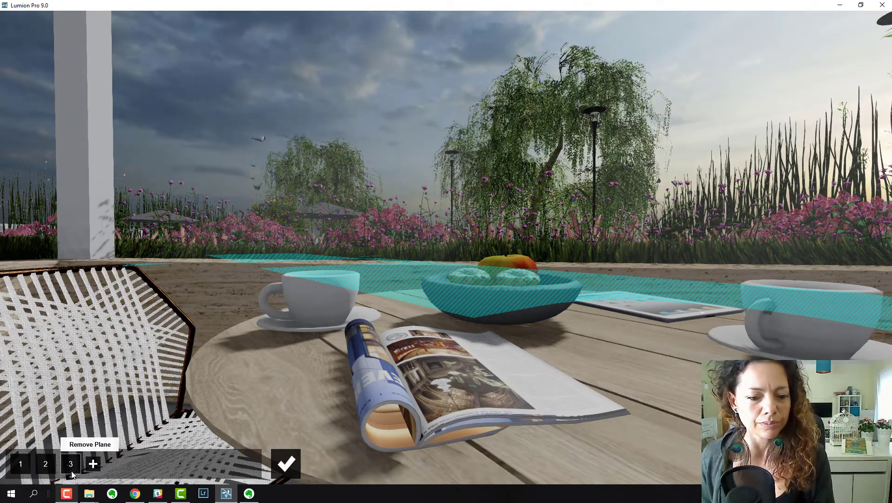
pyautogui.click(71, 467)
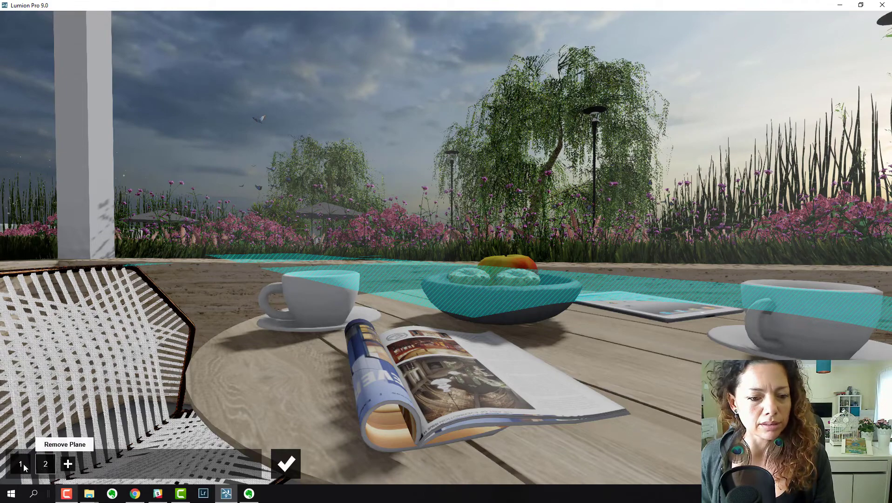
pyautogui.click(45, 463)
pyautogui.click(20, 465)
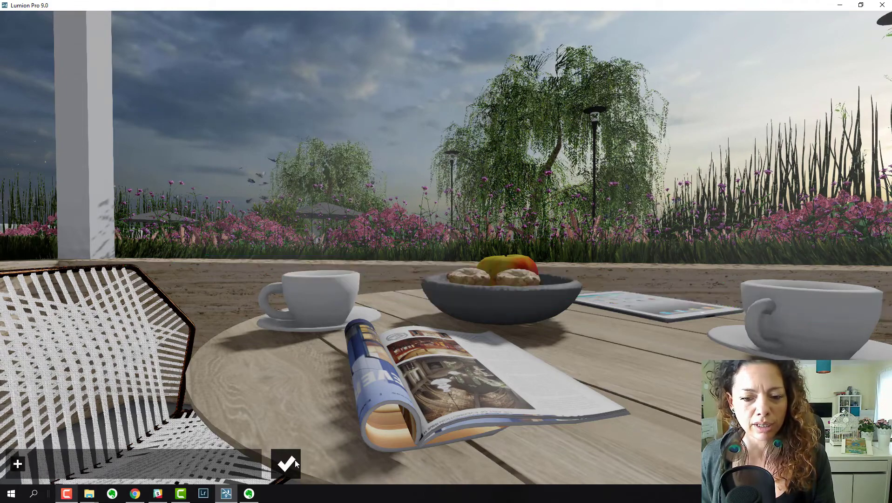
pyautogui.click(280, 457)
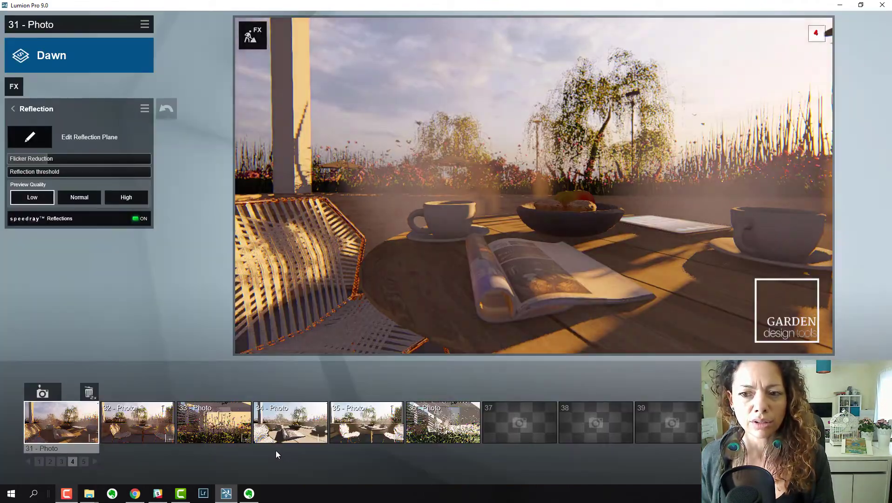
# Remove all three reflection planes from the Reflection effect of photo 34
pyautogui.click(135, 436)
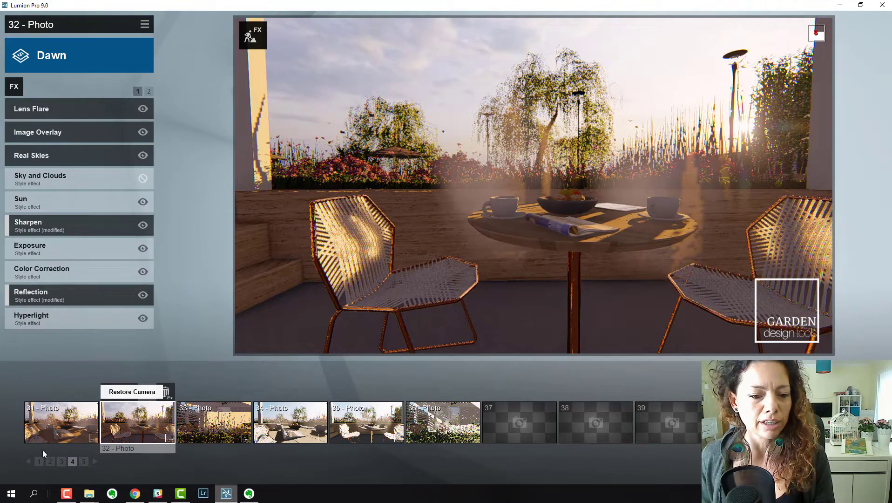
pyautogui.click(58, 427)
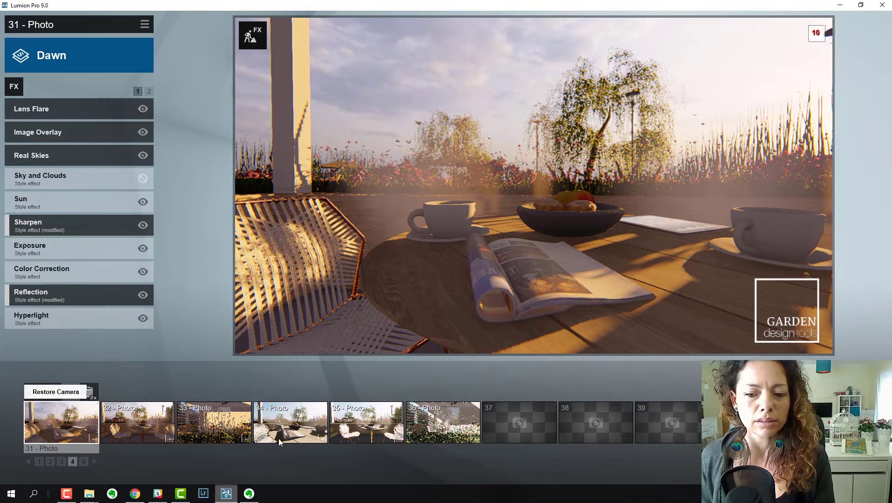
pyautogui.click(278, 426)
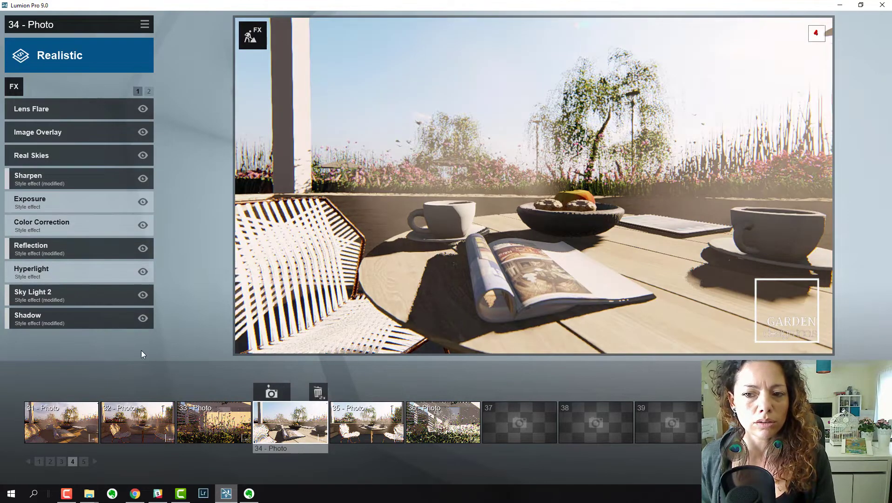
pyautogui.click(60, 246)
pyautogui.click(35, 136)
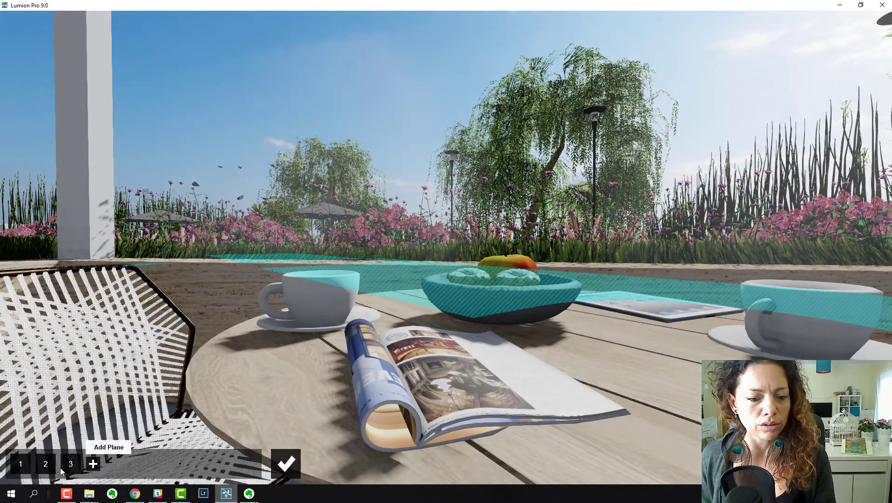
pyautogui.click(71, 464)
pyautogui.click(45, 464)
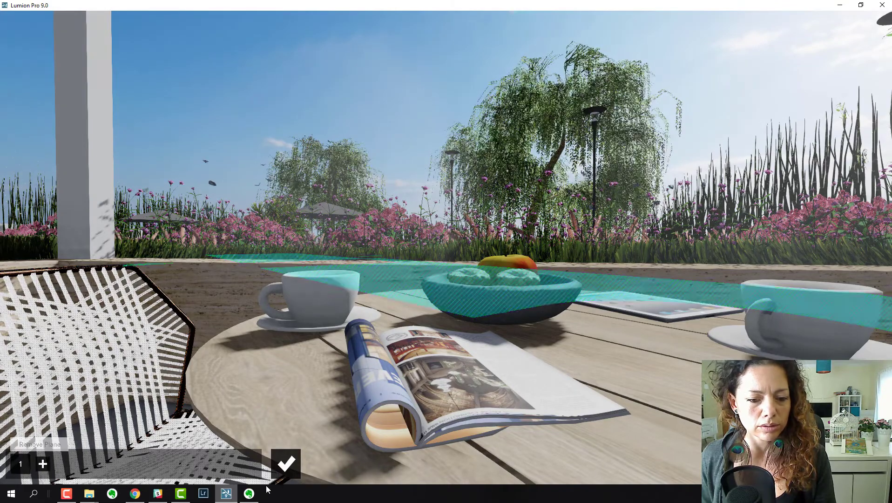
pyautogui.click(20, 463)
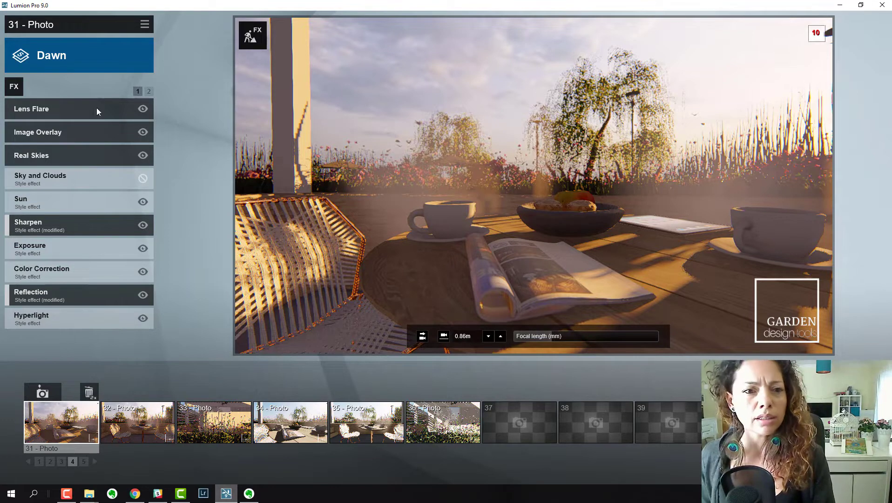
# Try the logo's Image Overlay fade at 0.3 on photo 31, and set it to 0.9
pyautogui.click(79, 134)
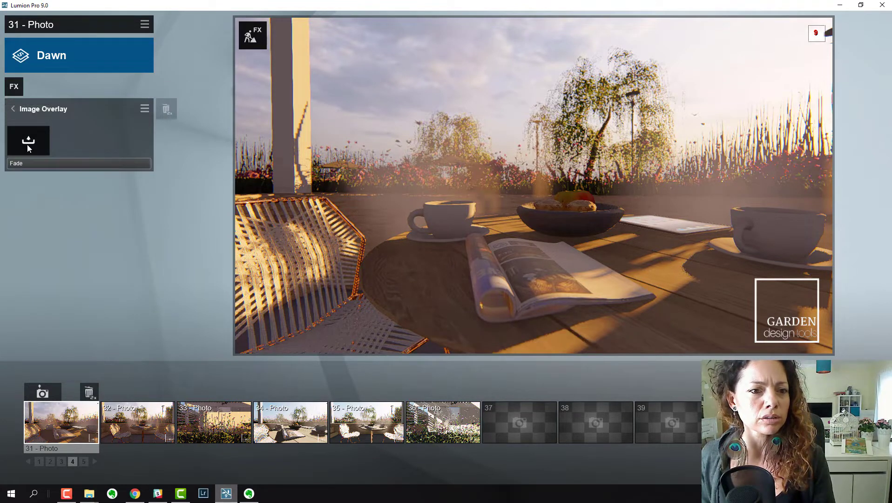
pyautogui.moveTo(137, 163); pyautogui.dragTo(51, 163)
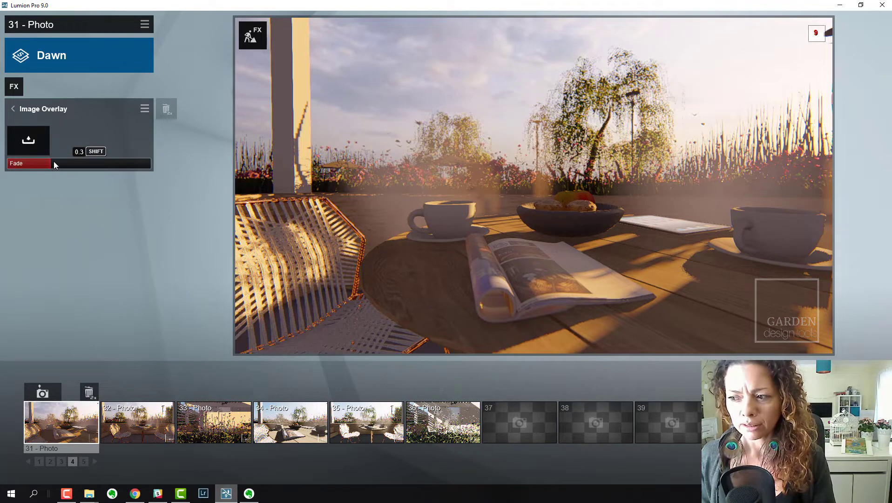
pyautogui.click(144, 165)
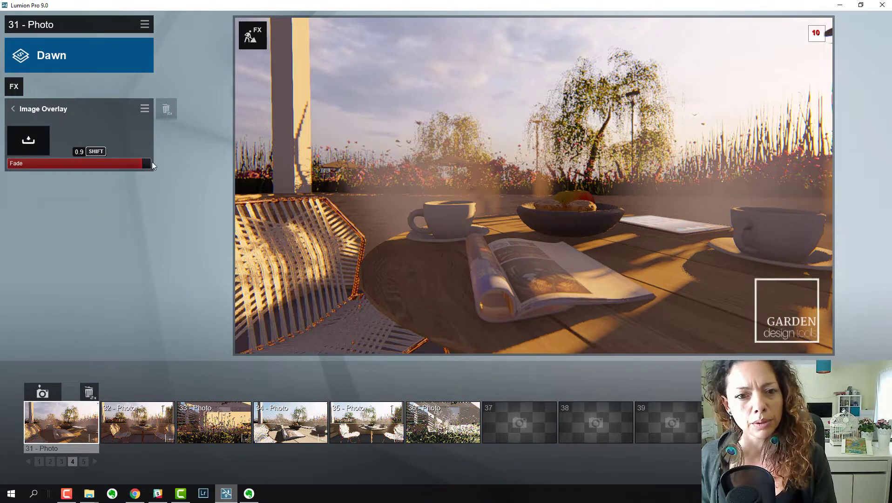
# Examine photo 31's effect stack and Hyperlight setting, and compare it with photos 32, 33, 34 and 36
pyautogui.click(20, 110)
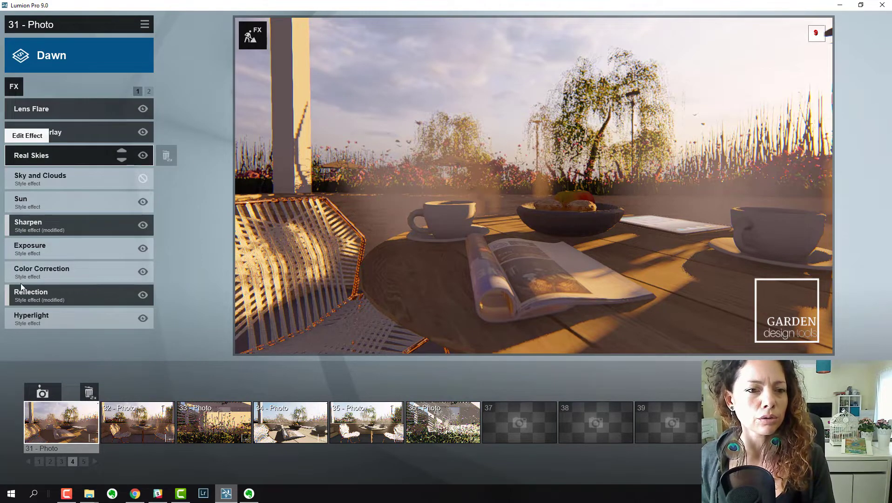
pyautogui.click(149, 91)
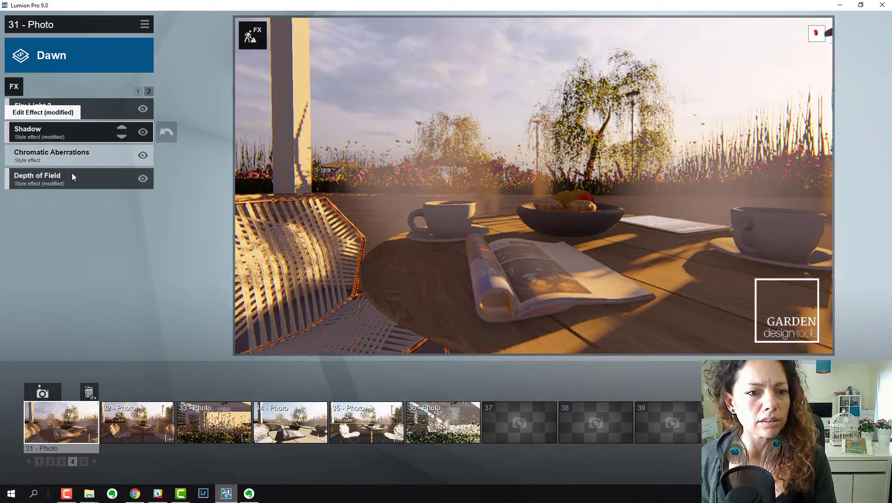
pyautogui.click(139, 92)
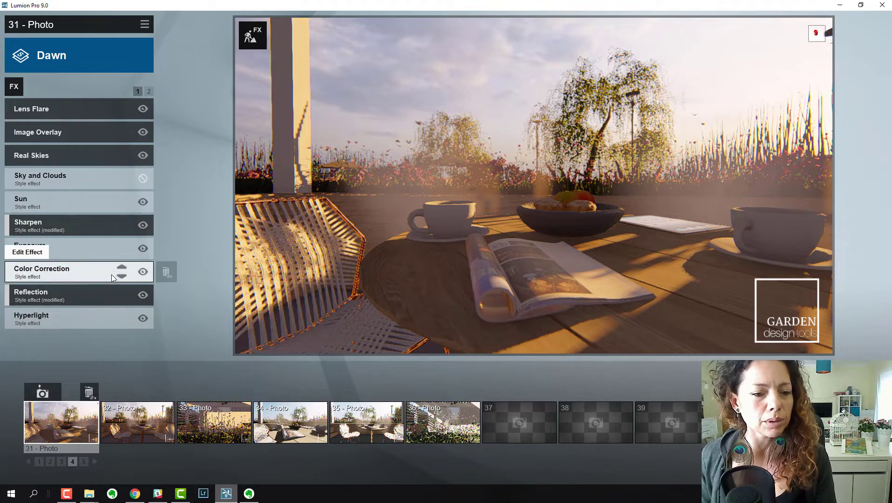
pyautogui.click(79, 319)
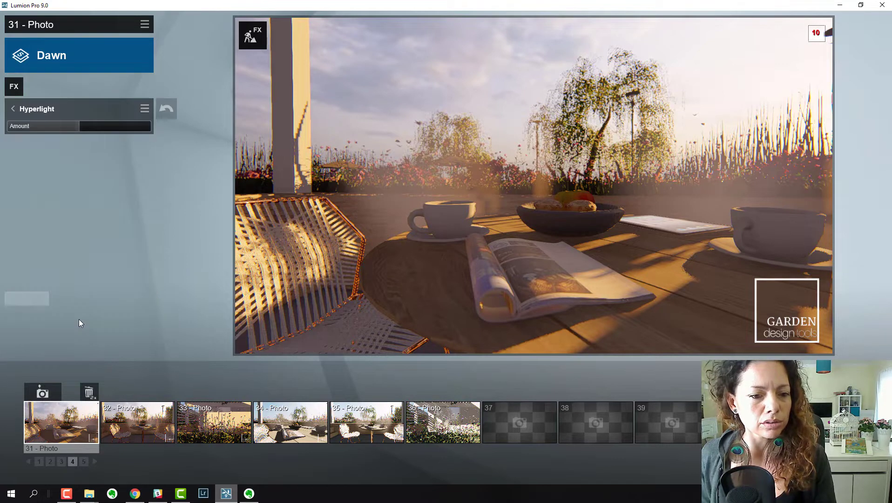
pyautogui.click(78, 126)
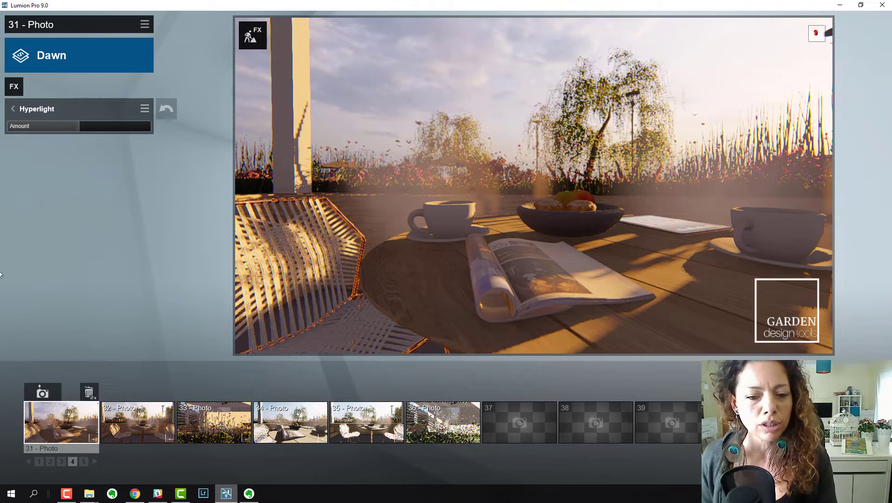
pyautogui.click(138, 422)
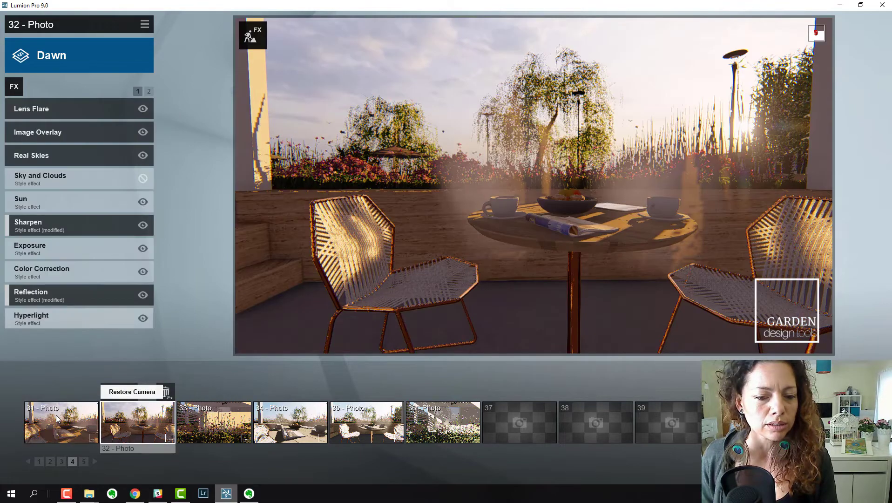
pyautogui.click(215, 421)
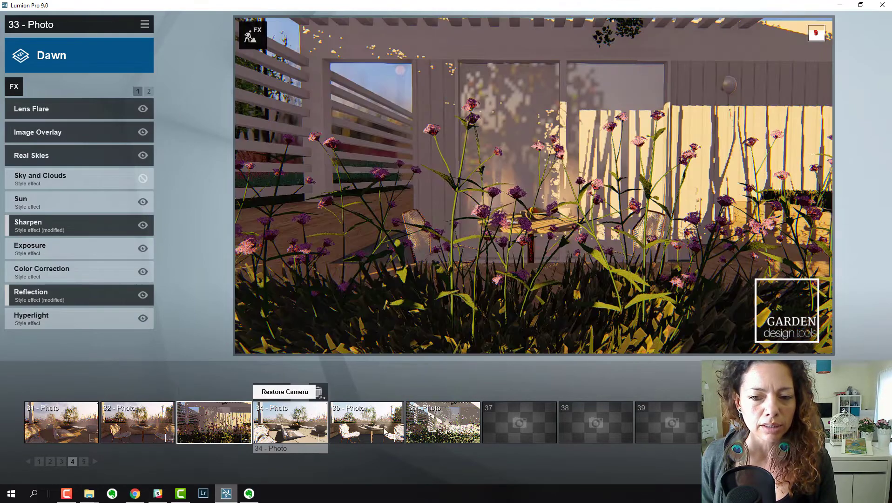
pyautogui.click(291, 422)
pyautogui.click(450, 431)
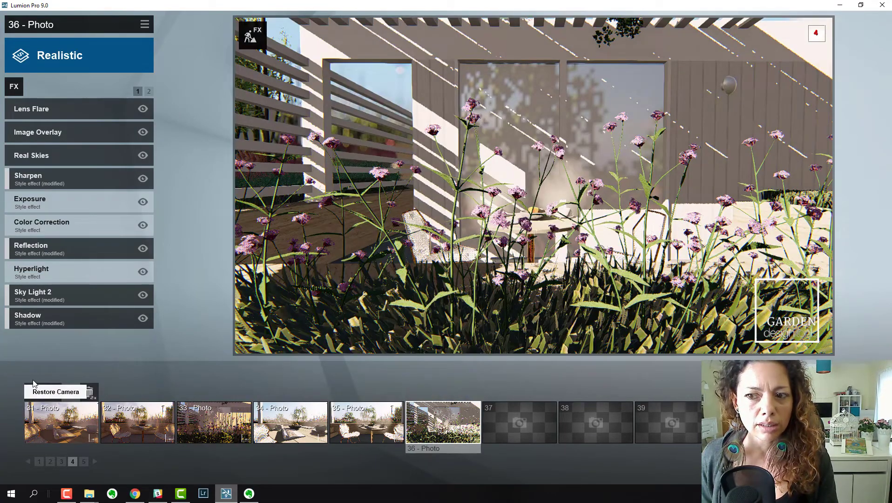
# Start saving photo 31's effects as a Lumion movie effects file on the Desktop, named "Dawn 10am Ericeira"
pyautogui.click(58, 430)
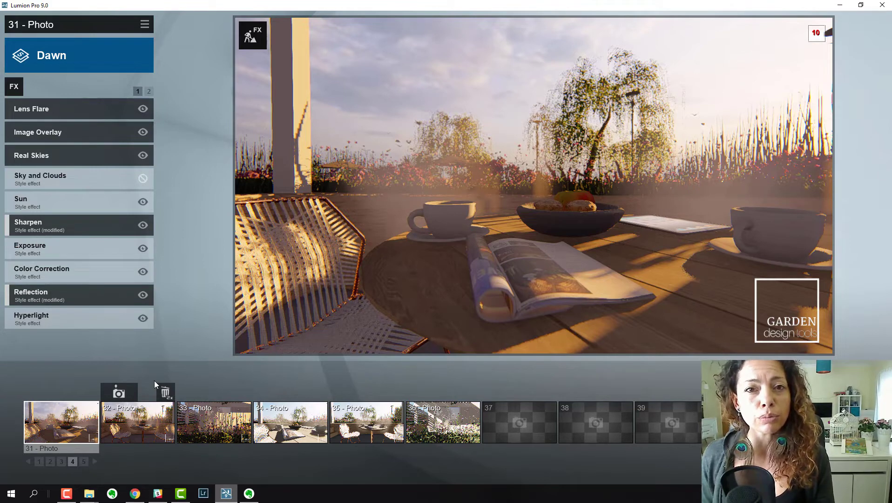
pyautogui.click(143, 25)
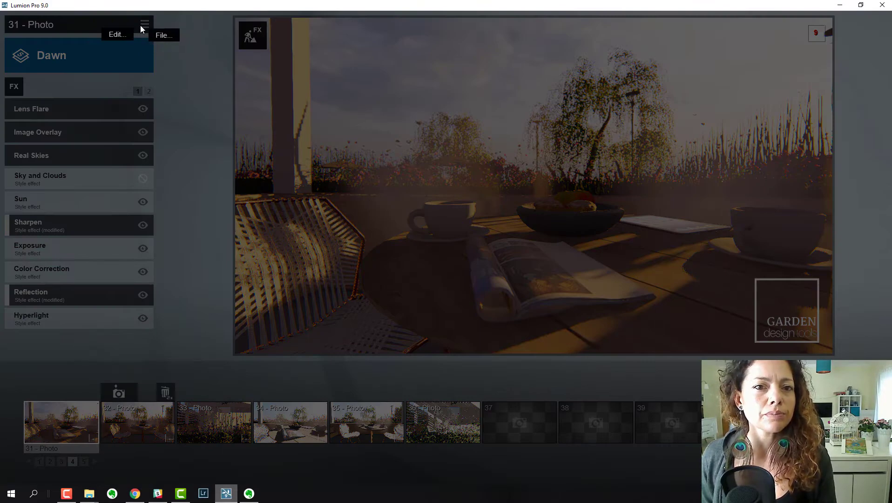
pyautogui.click(160, 36)
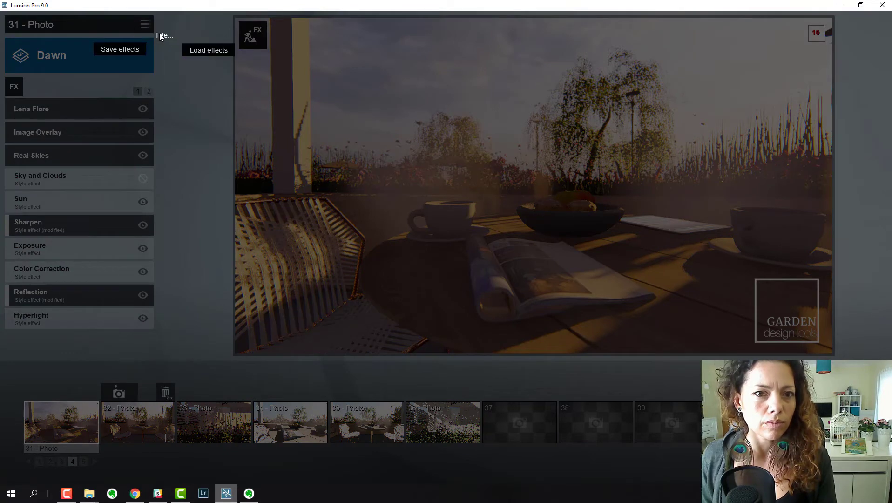
pyautogui.click(122, 52)
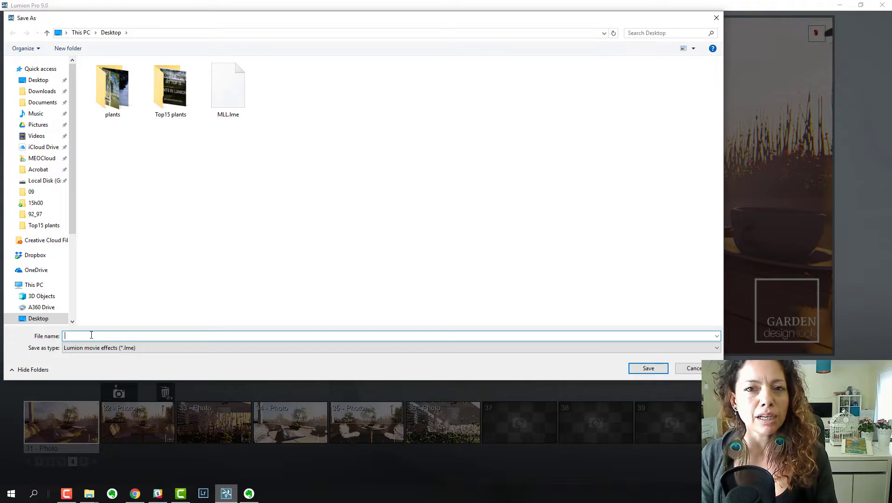
pyautogui.write('D')
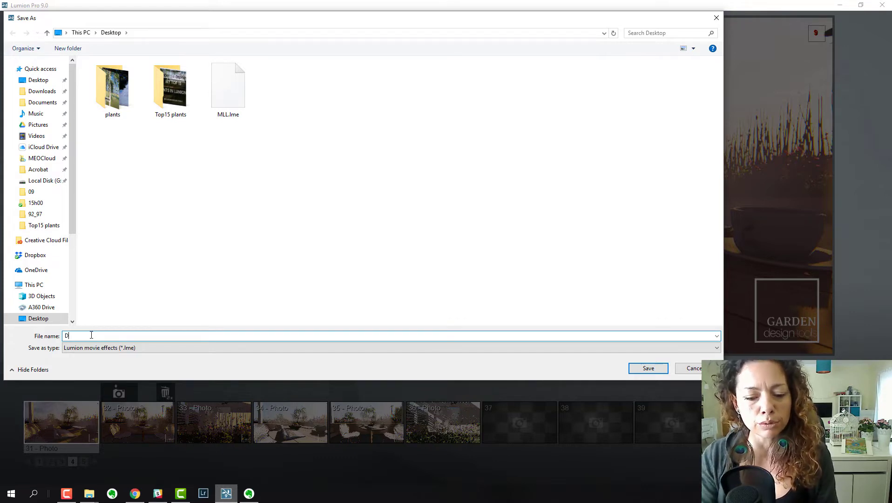
pyautogui.write('awn')
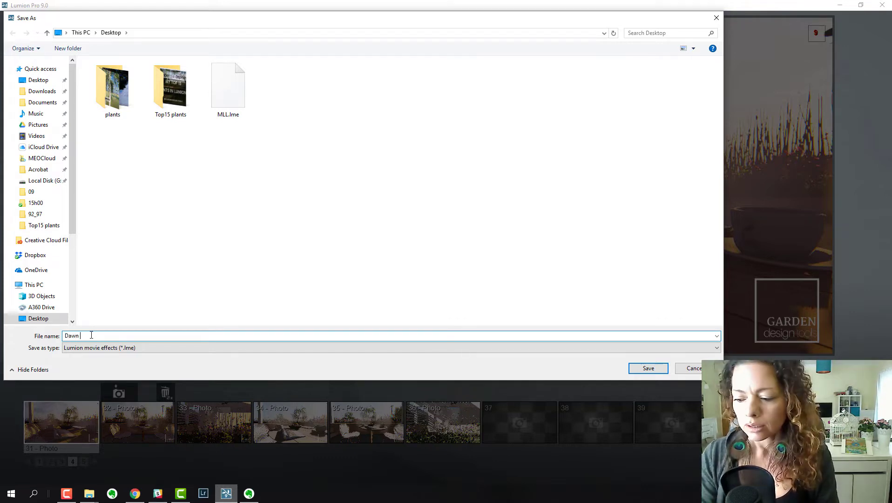
pyautogui.write(' 10am')
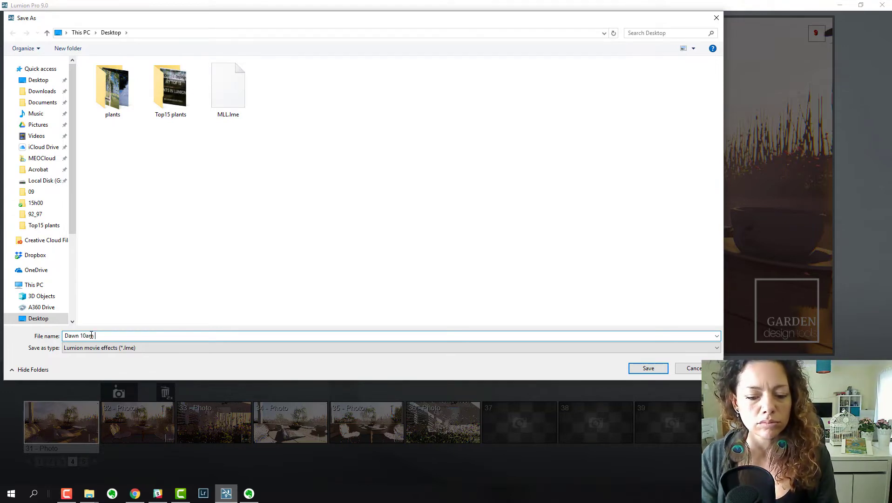
pyautogui.write('Er')
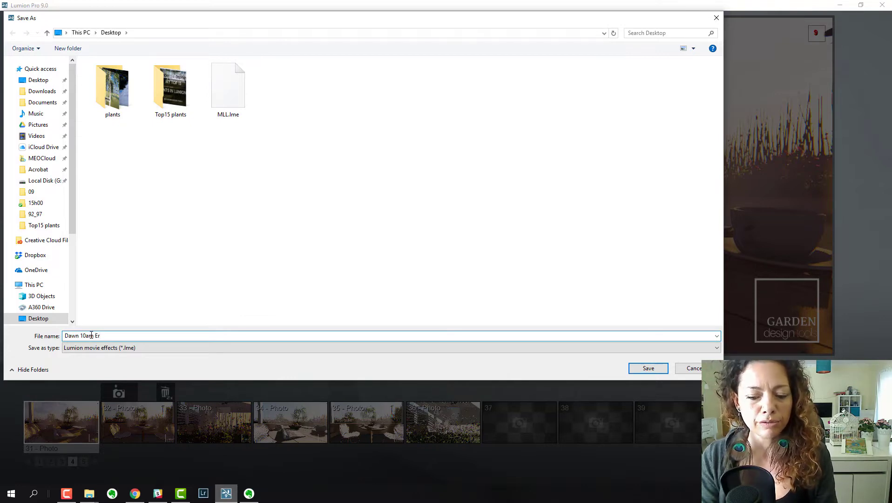
pyautogui.write('iceira')
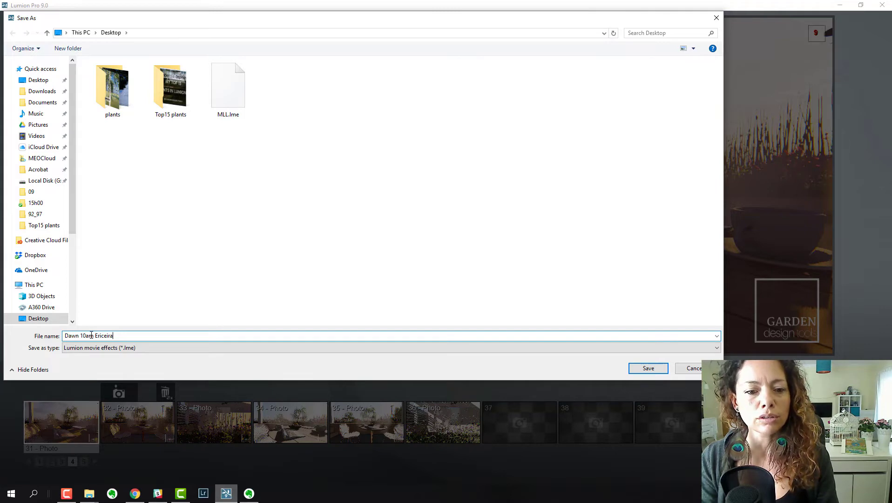
# Replace the place name in the effects file name so that it reads "Dawn 10am London"
pyautogui.press('BackSpace')
pyautogui.press('BackSpace')
pyautogui.press('BackSpace')
pyautogui.press('BackSpace')
pyautogui.press('BackSpace')
pyautogui.press('BackSpace')
pyautogui.press('BackSpace')
pyautogui.press('BackSpace')
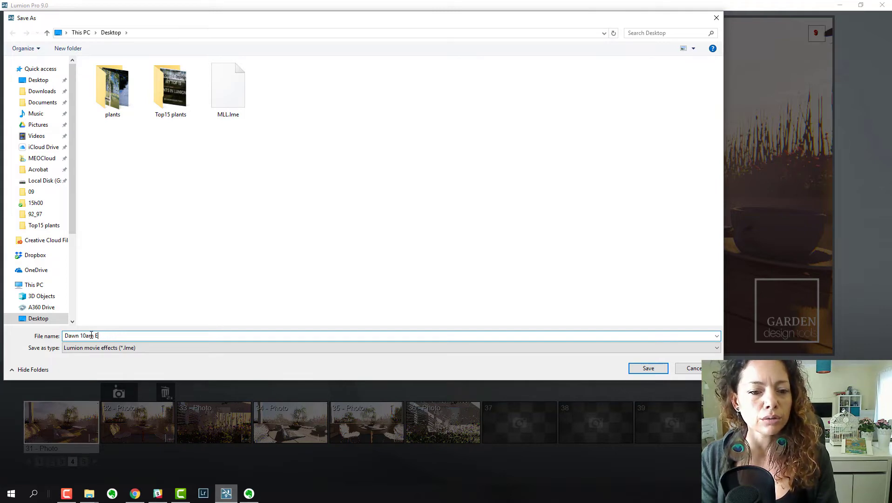
pyautogui.write('London')
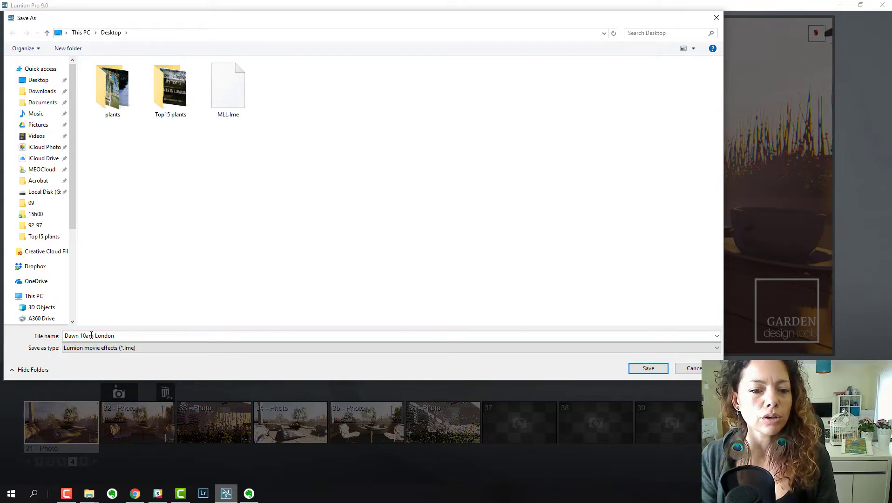
# Clear the effects file name and cancel saving the file
pyautogui.press('BackSpace')
pyautogui.press('BackSpace')
pyautogui.press('BackSpace')
pyautogui.press('BackSpace')
pyautogui.press('BackSpace')
pyautogui.press('BackSpace')
pyautogui.press('BackSpace')
pyautogui.press('BackSpace')
pyautogui.press('BackSpace')
pyautogui.press('BackSpace')
pyautogui.press('BackSpace')
pyautogui.press('BackSpace')
pyautogui.press('BackSpace')
pyautogui.press('BackSpace')
pyautogui.press('BackSpace')
pyautogui.press('BackSpace')
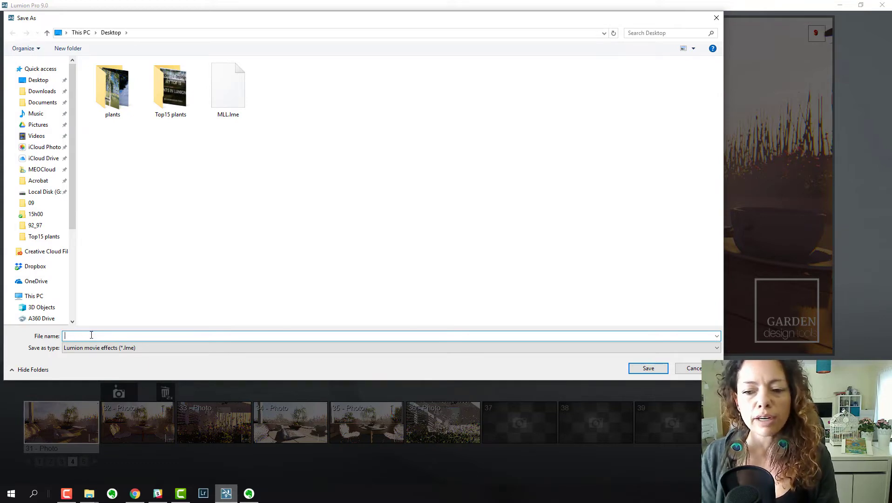
pyautogui.click(694, 370)
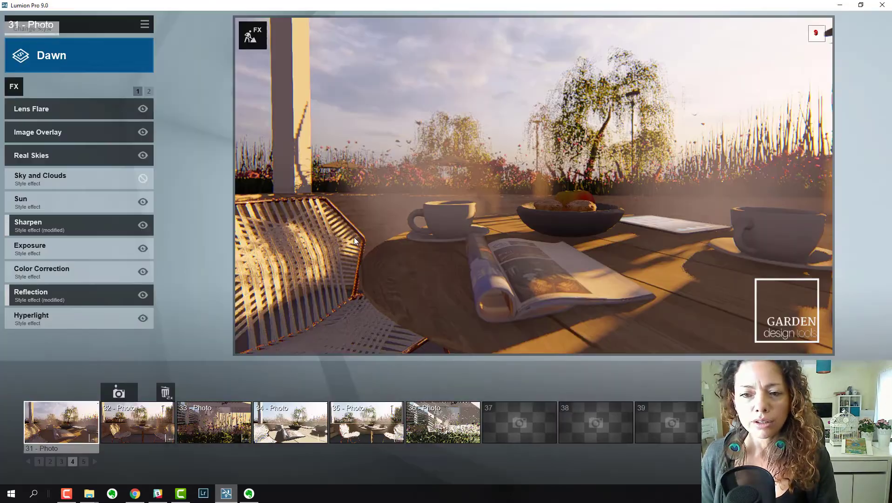
# Open the option for loading saved effects into photo 31
pyautogui.click(145, 26)
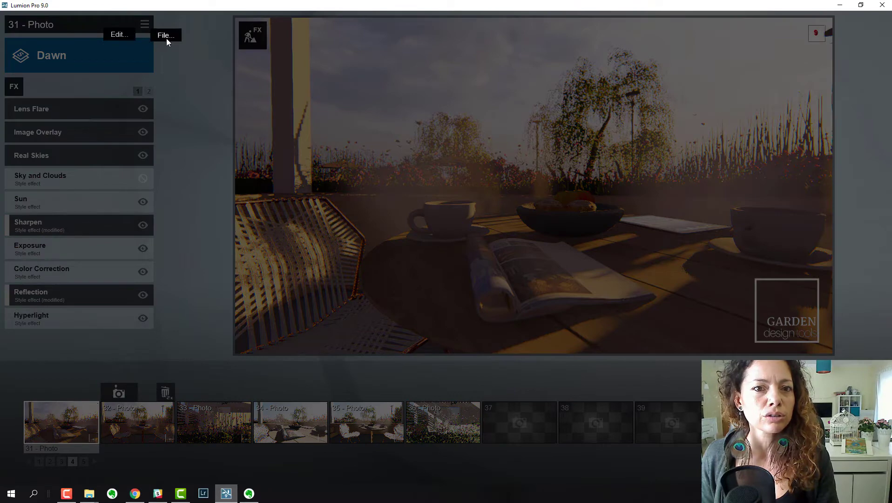
pyautogui.moveTo(167, 37)
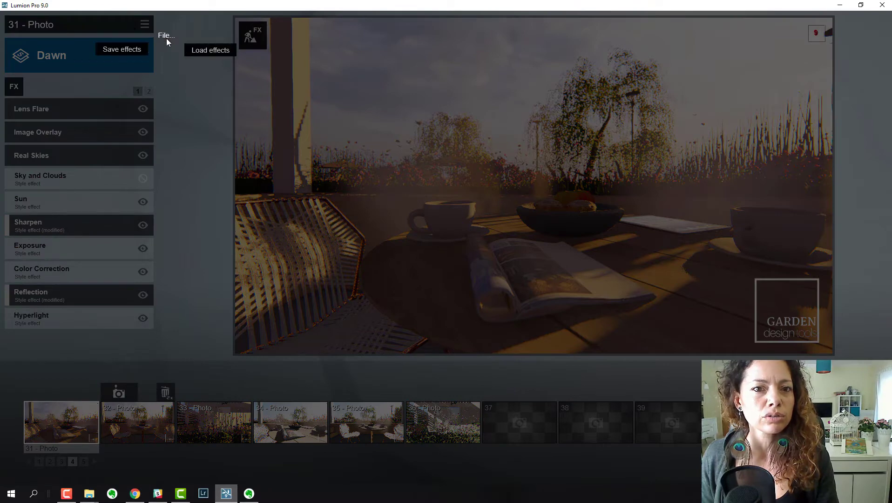
pyautogui.click(218, 52)
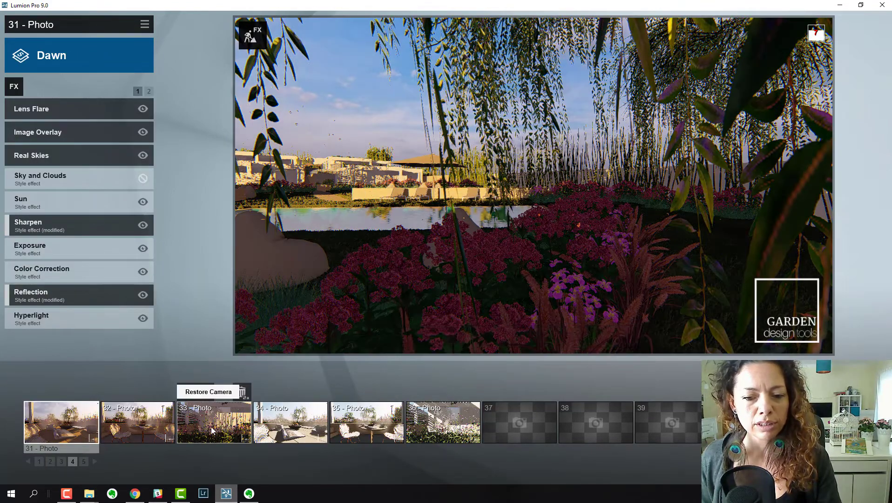
# Copy all effects from photo 36, the one with the Realistic style
pyautogui.click(447, 433)
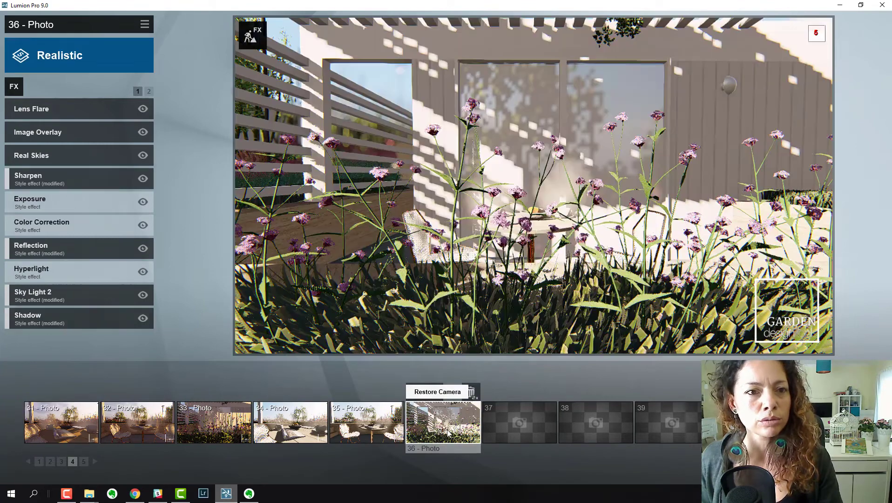
pyautogui.click(145, 26)
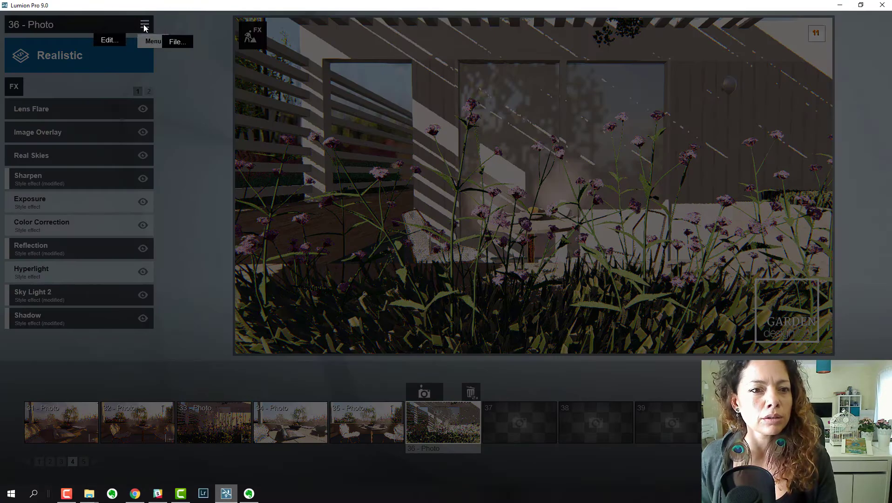
pyautogui.click(117, 34)
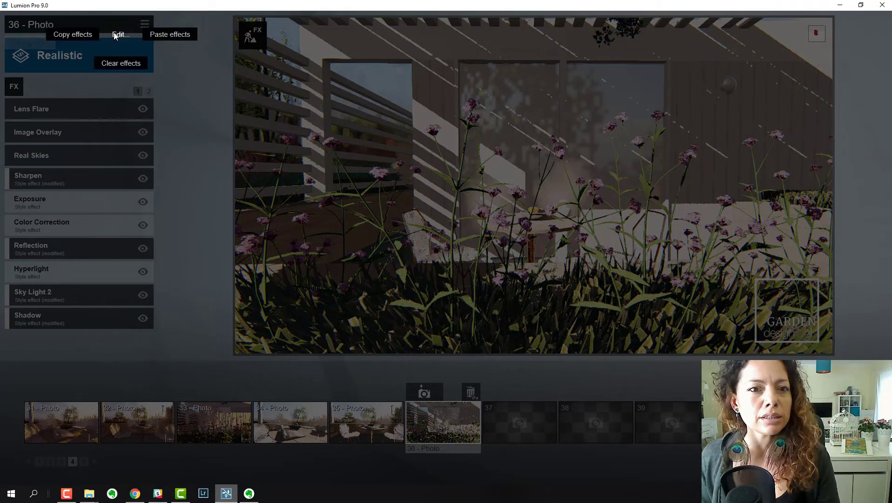
pyautogui.click(64, 35)
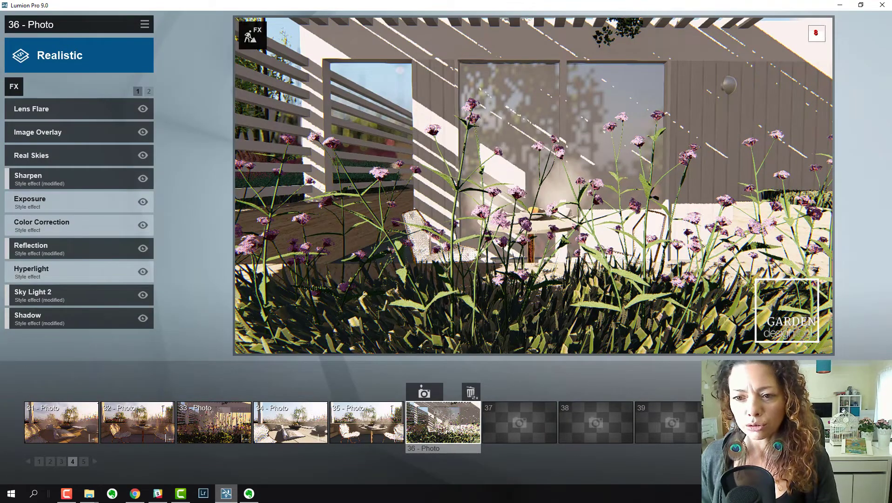
# Switch to the Main movie and paste the copied photo effects onto it
pyautogui.click(878, 414)
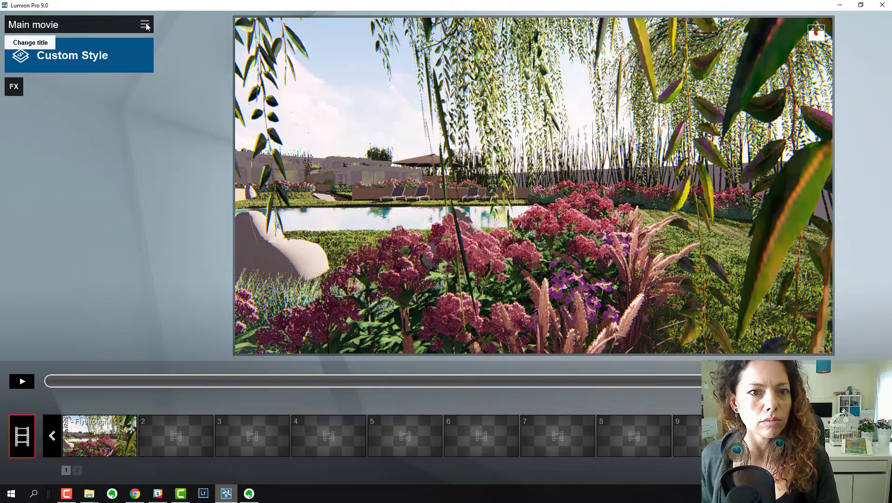
pyautogui.click(145, 24)
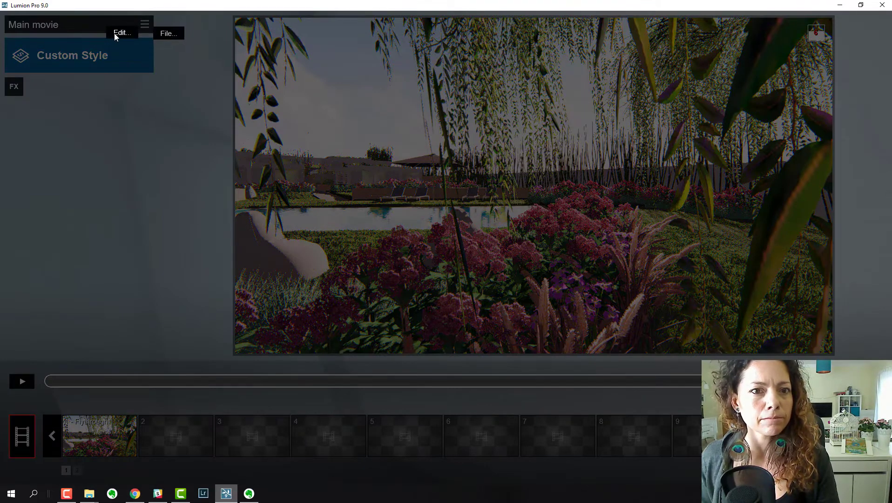
pyautogui.moveTo(114, 33)
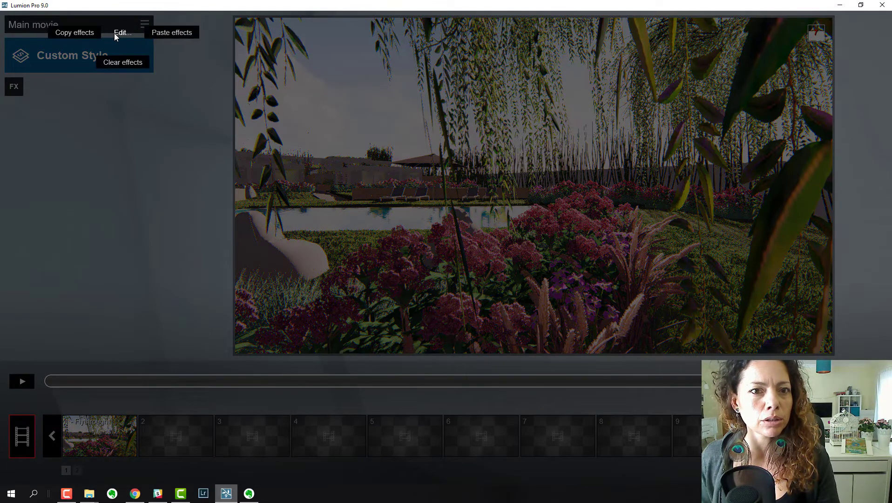
pyautogui.click(172, 32)
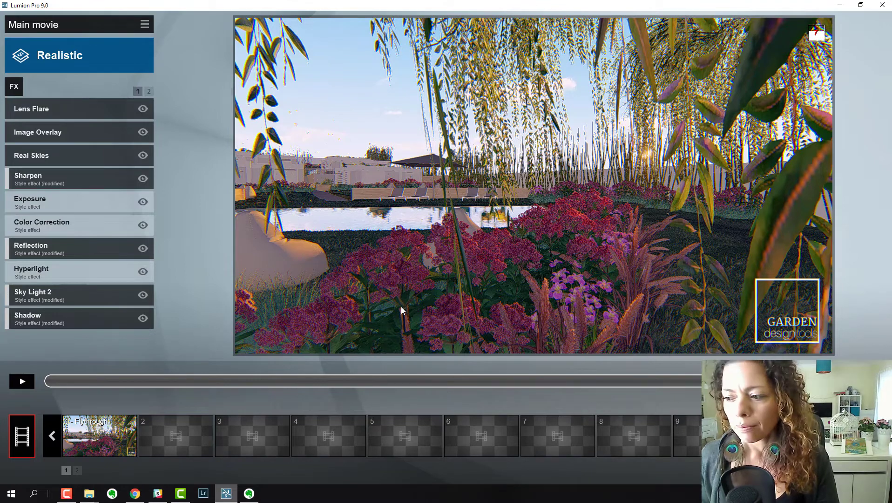
# View the save and load options for the Main movie's effects, and return to photo 36
pyautogui.click(144, 28)
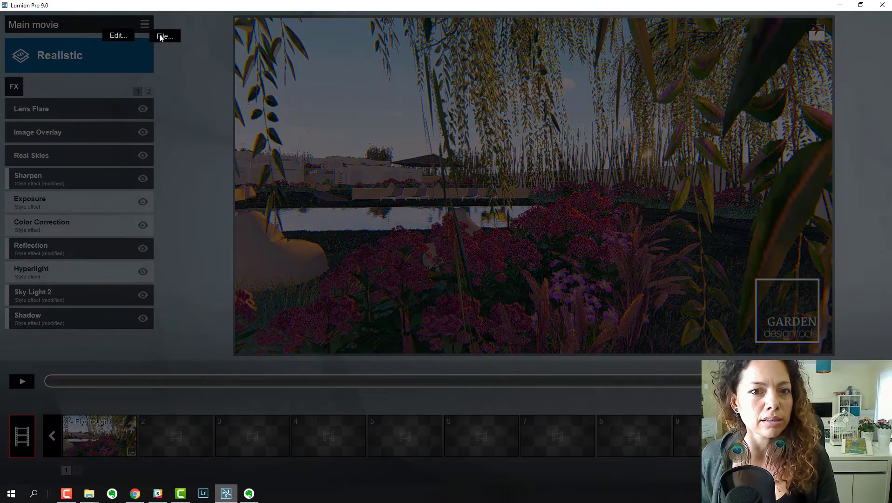
pyautogui.click(163, 36)
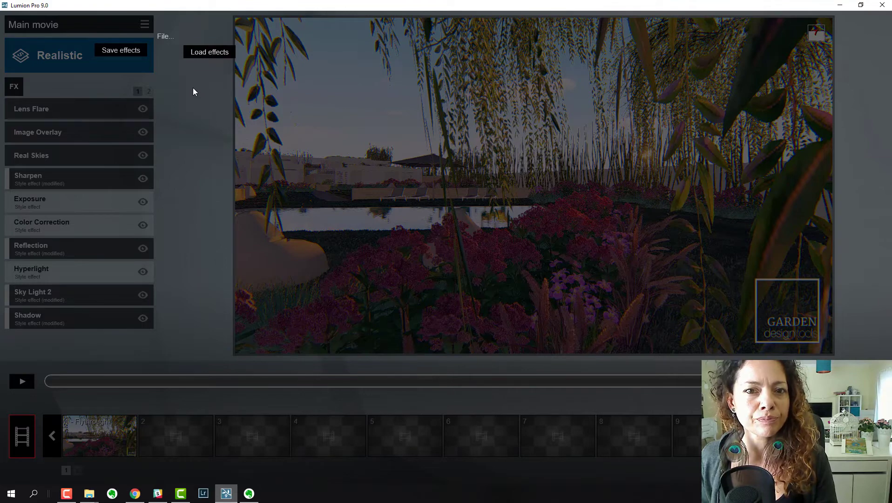
pyautogui.click(173, 58)
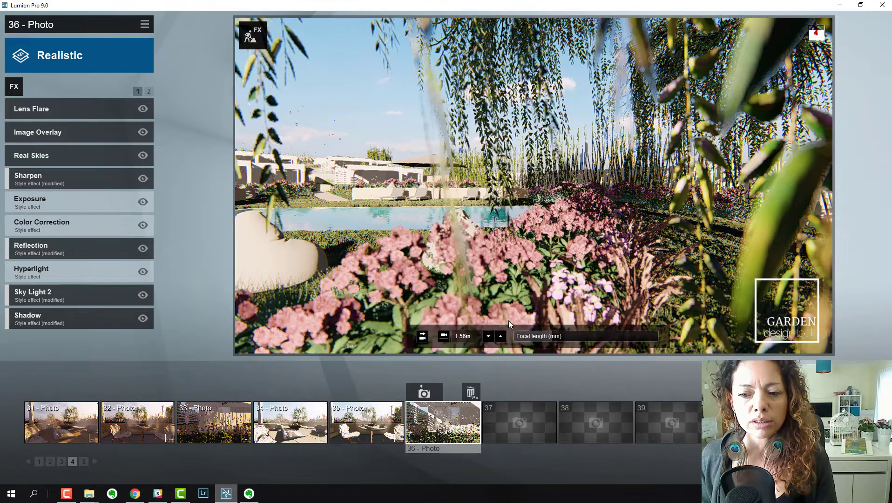
# Restore photo 36's saved camera view and look through the photo effect categories, from light and camera to weather, sketch and colour effects
pyautogui.click(431, 419)
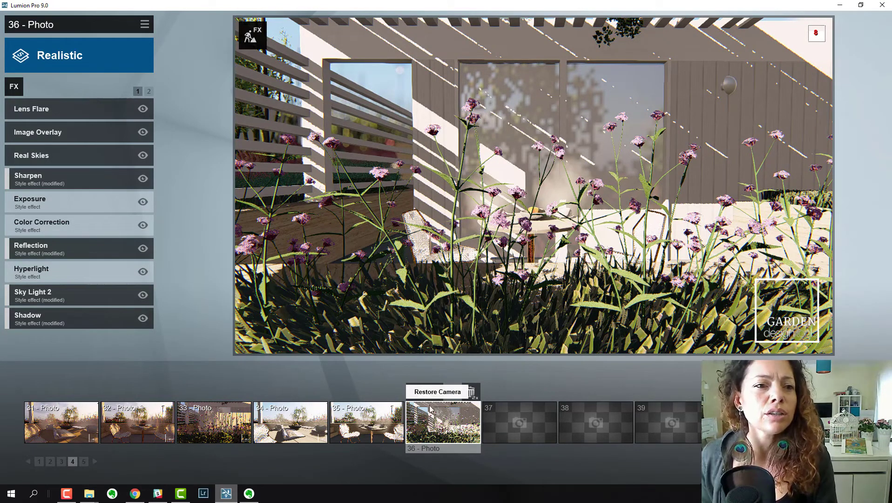
pyautogui.click(14, 86)
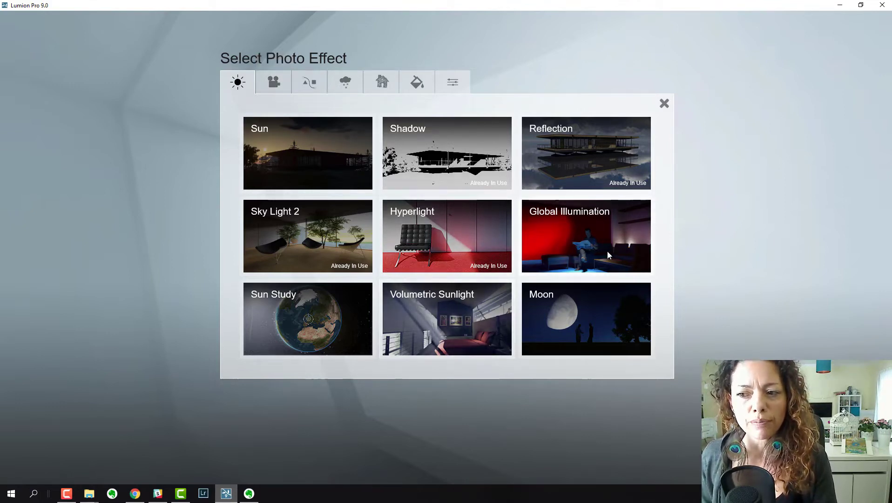
pyautogui.click(266, 85)
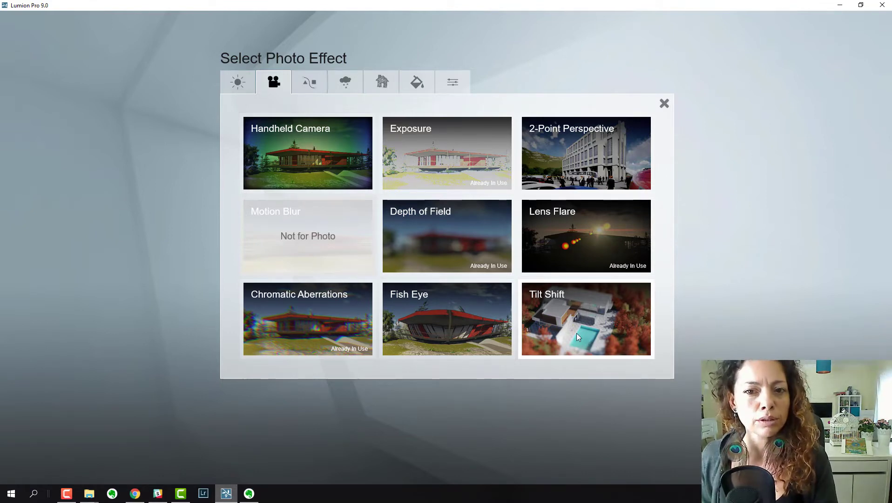
pyautogui.click(315, 85)
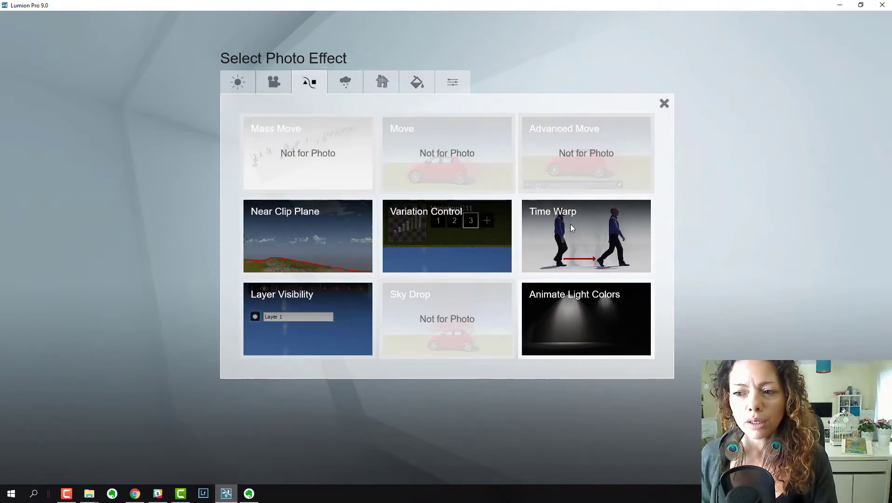
pyautogui.click(350, 85)
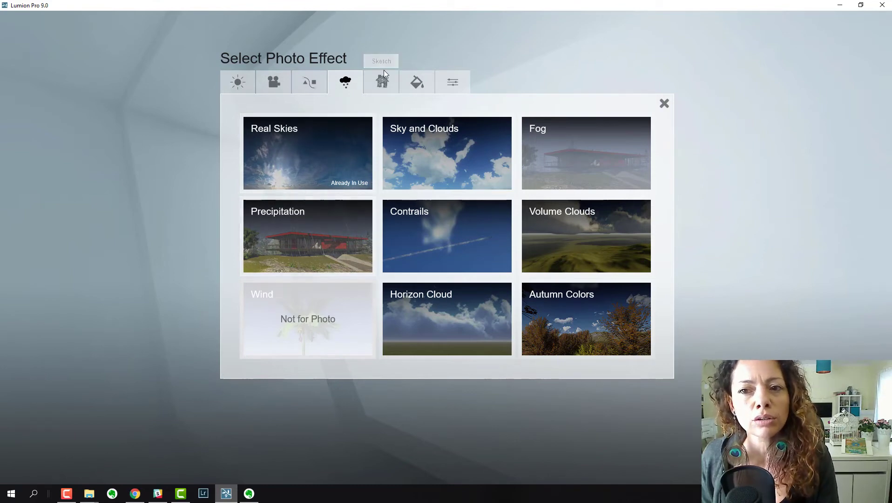
pyautogui.click(382, 83)
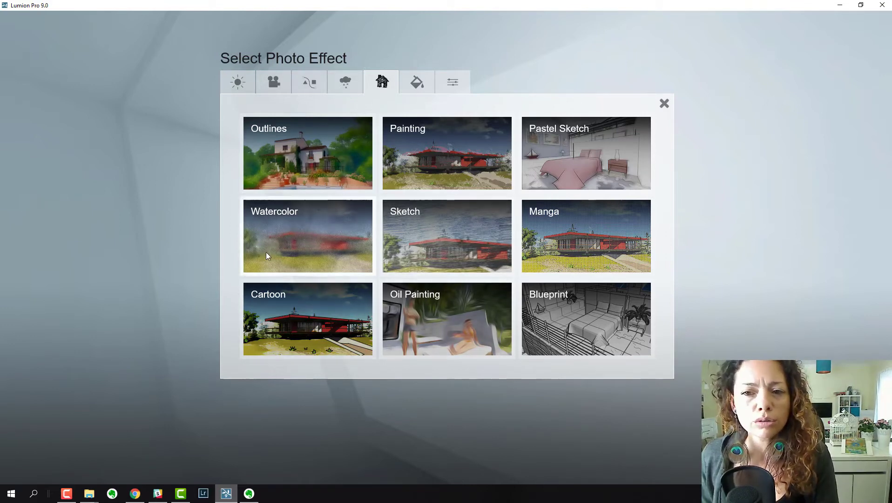
pyautogui.click(424, 91)
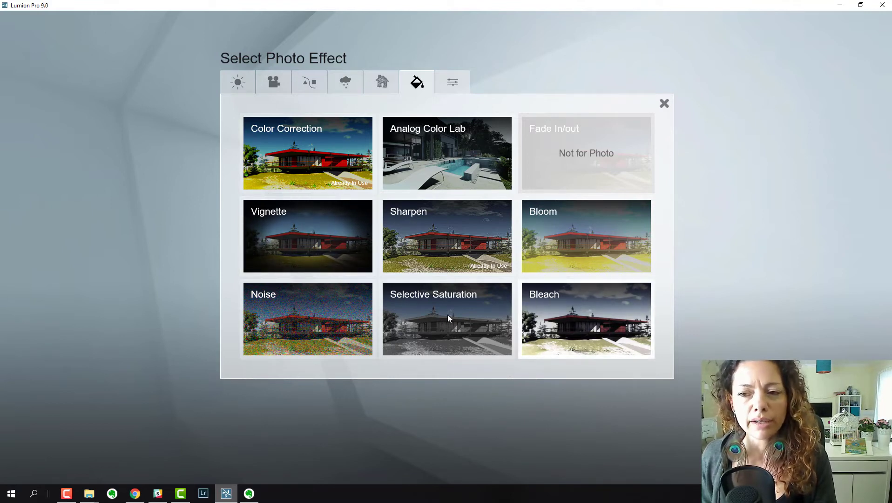
pyautogui.click(666, 104)
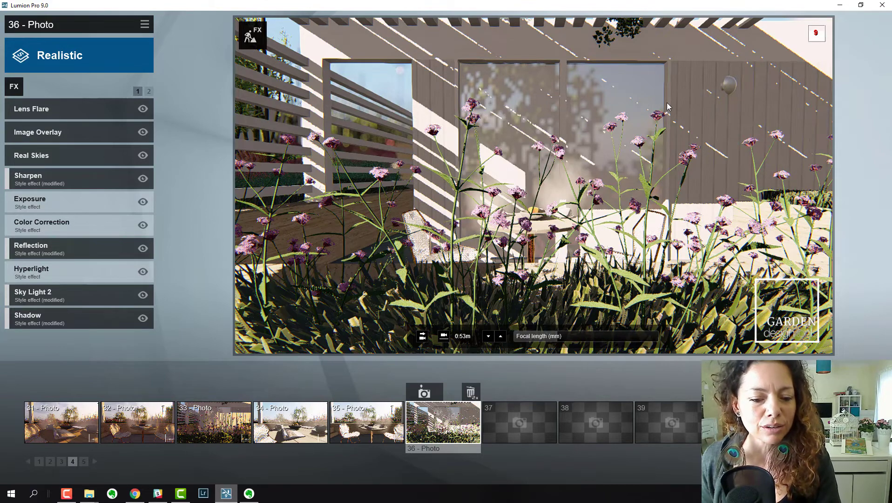
# Switch to Chrome and look through the Models category on the Poliigon website
pyautogui.moveTo(136, 499)
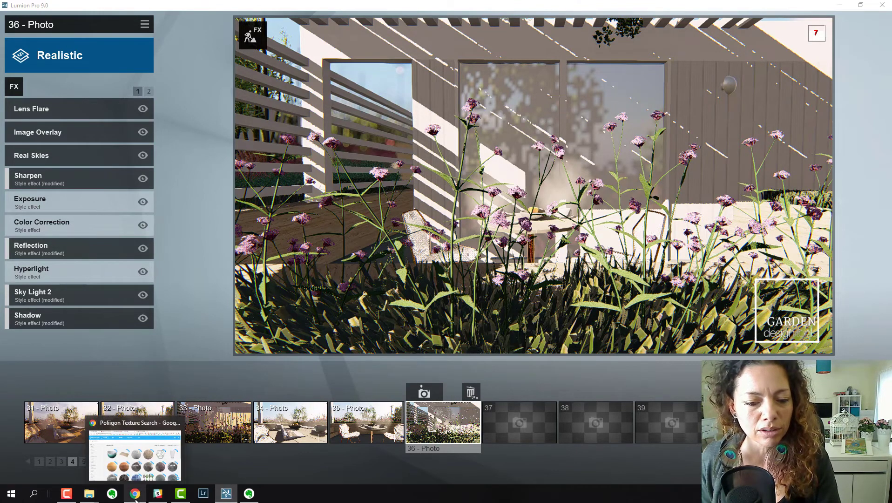
pyautogui.click(136, 466)
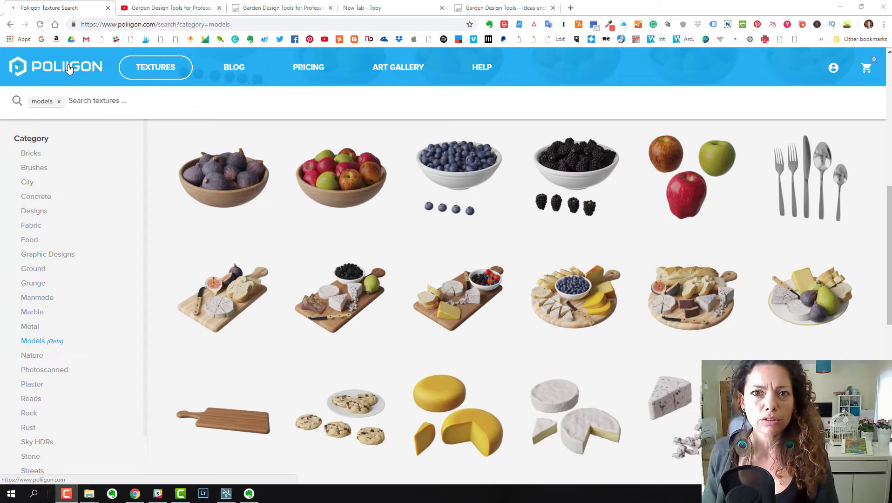
pyautogui.moveTo(181, 76)
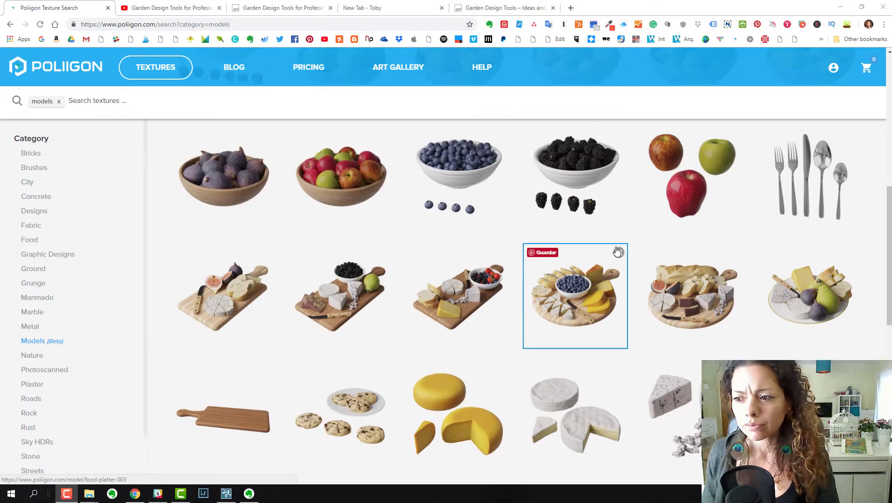
pyautogui.scroll(-7, 617, 252)
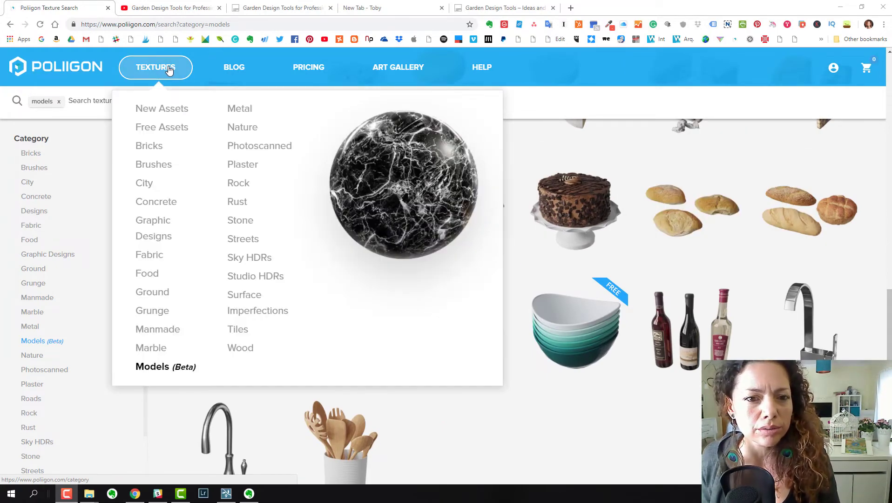
# Show Poliigon's Free Assets and examine the free models and textures, including a preview of the decahedron decoration
pyautogui.click(168, 132)
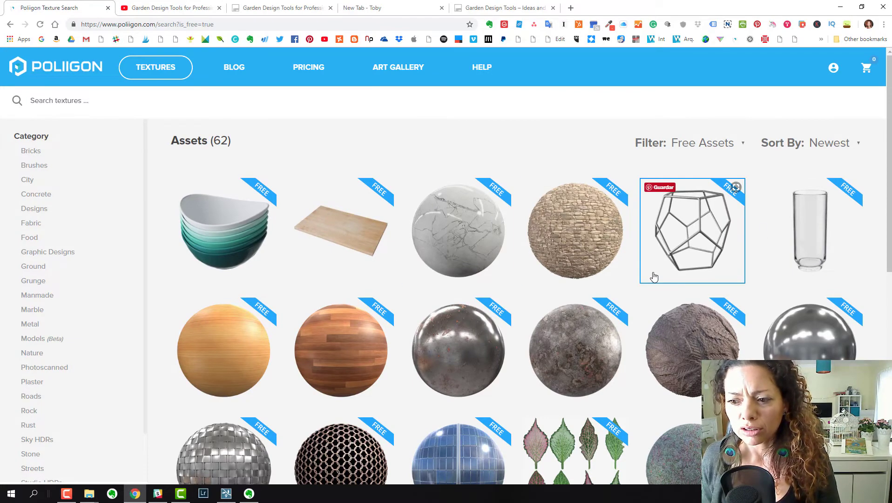
pyautogui.scroll(-2, 656, 275)
pyautogui.scroll(2, 775, 209)
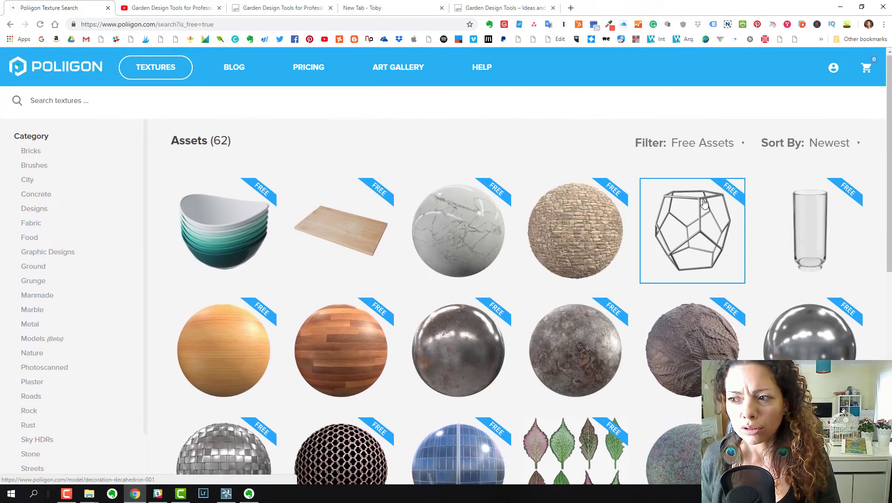
pyautogui.moveTo(669, 263)
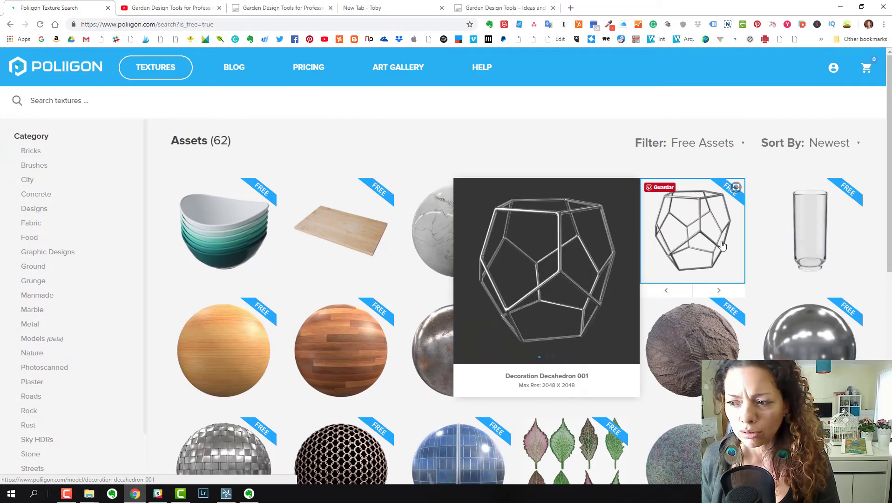
pyautogui.scroll(-1, 719, 251)
pyautogui.scroll(-3, 719, 252)
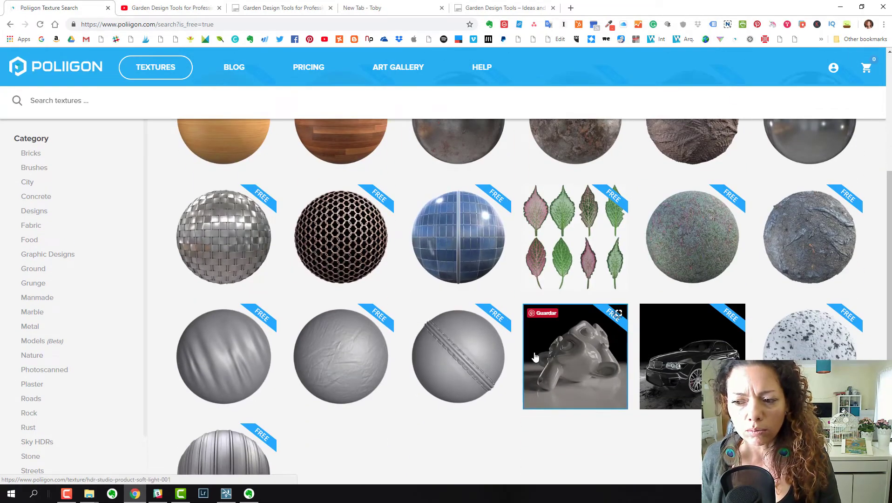
pyautogui.scroll(4, 582, 313)
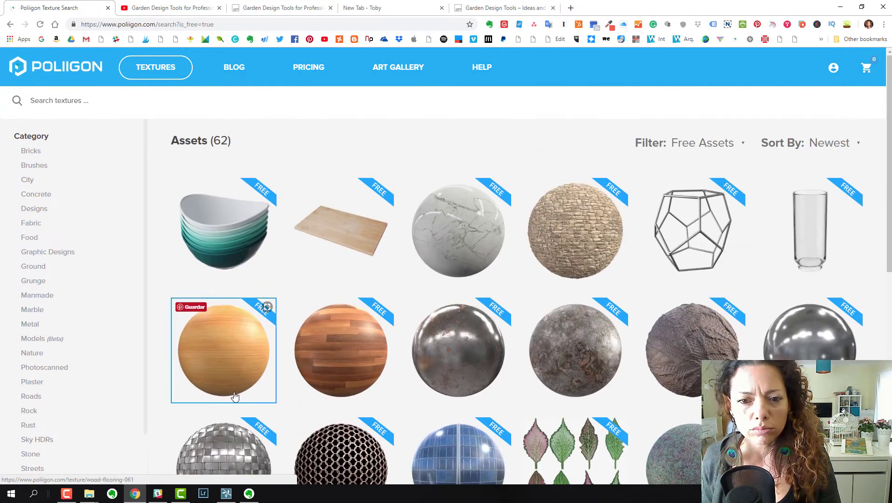
pyautogui.scroll(-5, 713, 259)
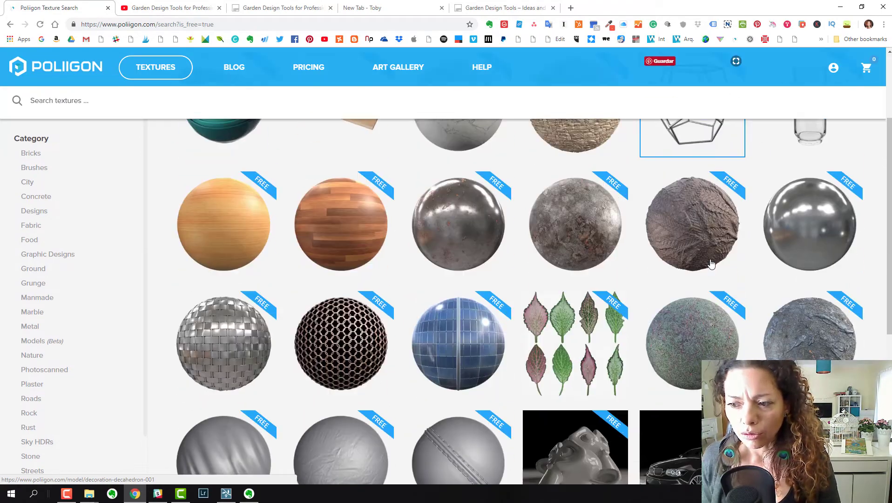
pyautogui.scroll(5, 711, 264)
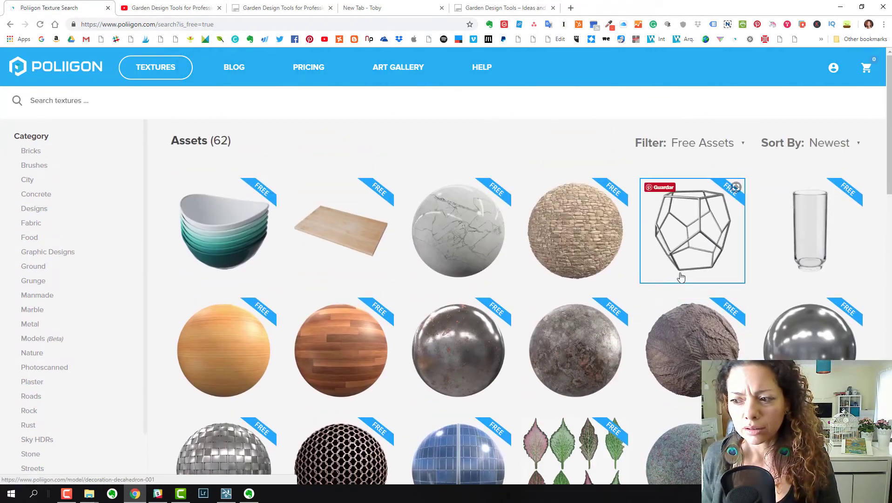
pyautogui.moveTo(681, 279)
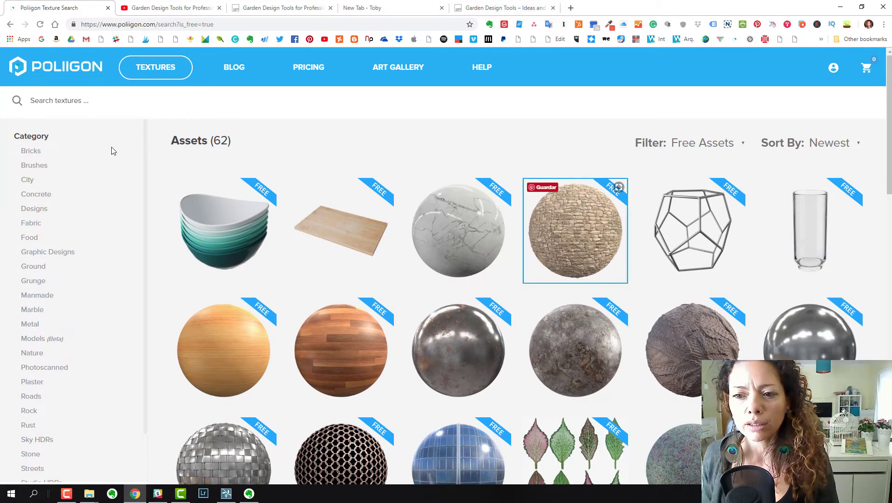
pyautogui.moveTo(382, 240)
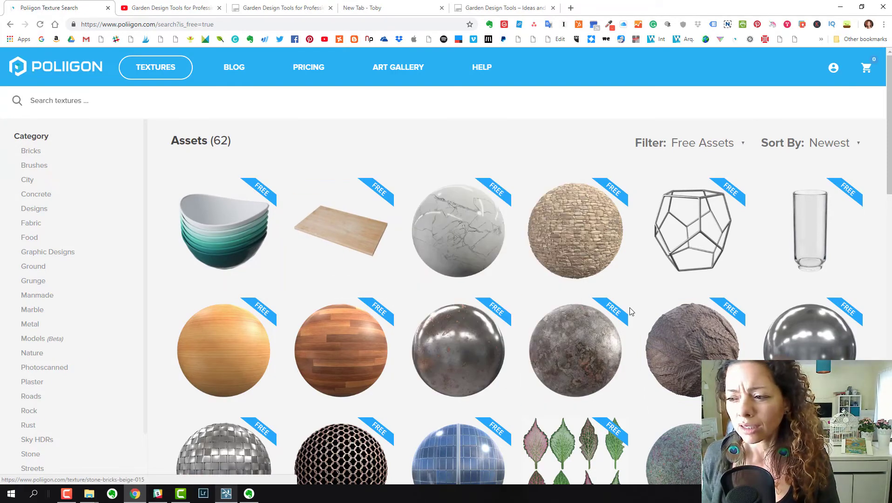
pyautogui.scroll(-8, 630, 312)
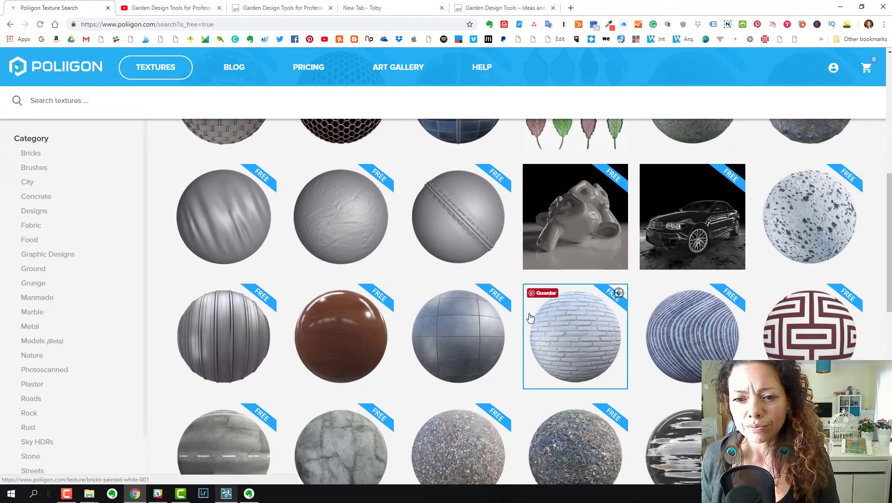
pyautogui.scroll(6, 532, 314)
pyautogui.scroll(1, 468, 285)
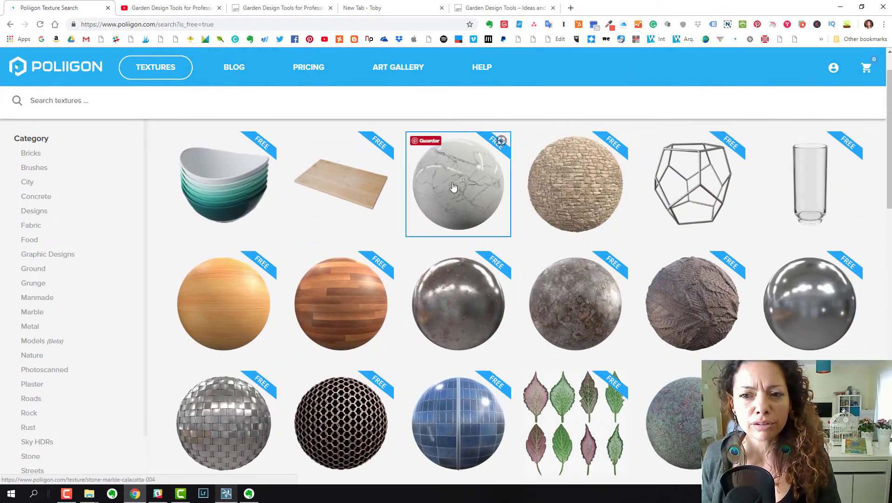
pyautogui.moveTo(331, 139)
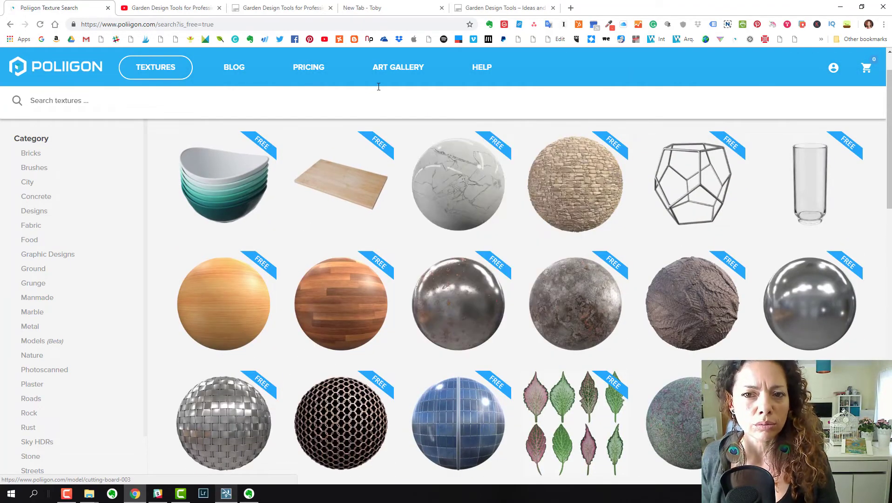
# Show the videos of the Garden Design Tools YouTube channel and close the empty New Tab page
pyautogui.click(193, 8)
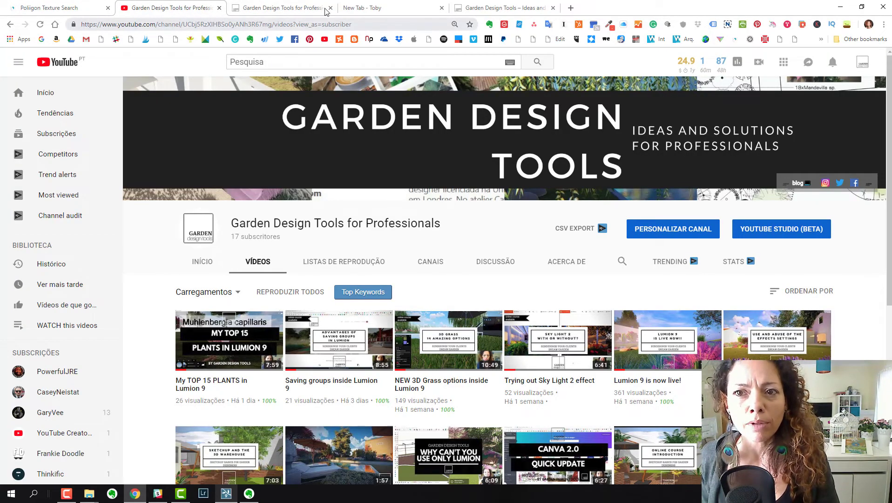
pyautogui.click(441, 8)
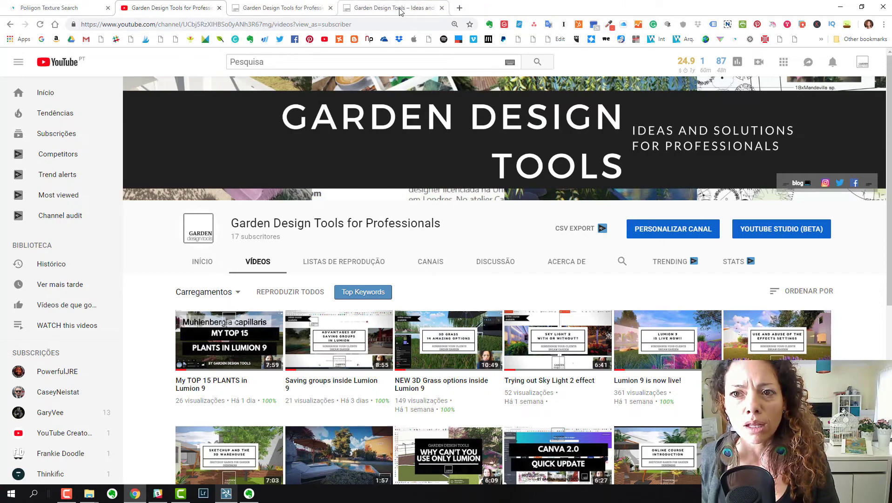
# Look through the posts on the Garden Design Tools WordPress blog and return to the start of the page
pyautogui.click(400, 9)
pyautogui.scroll(-3, 791, 246)
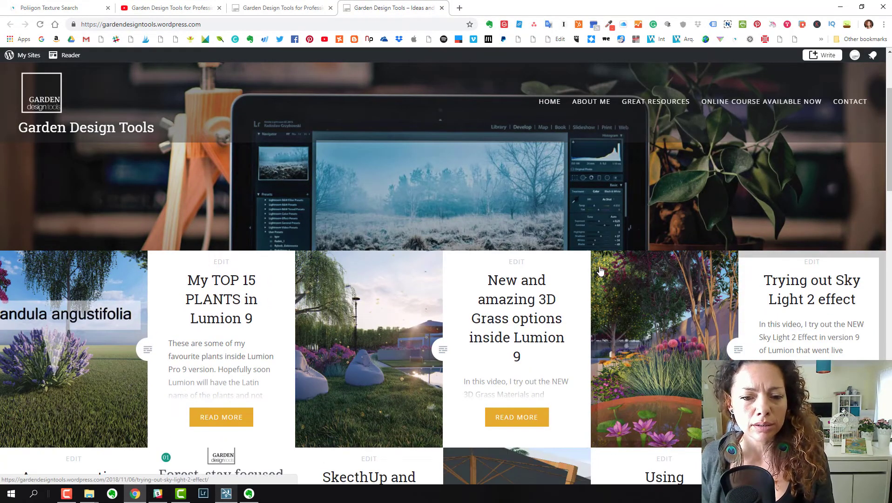
pyautogui.scroll(-5, 600, 270)
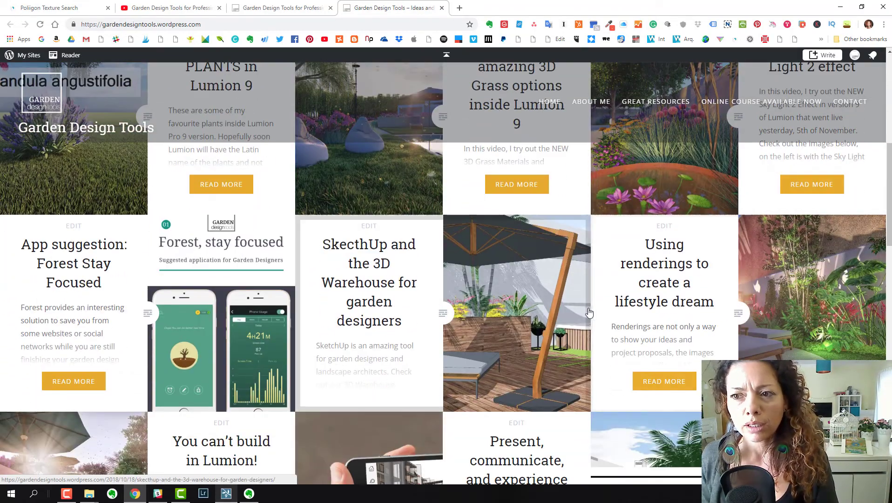
pyautogui.scroll(7, 589, 312)
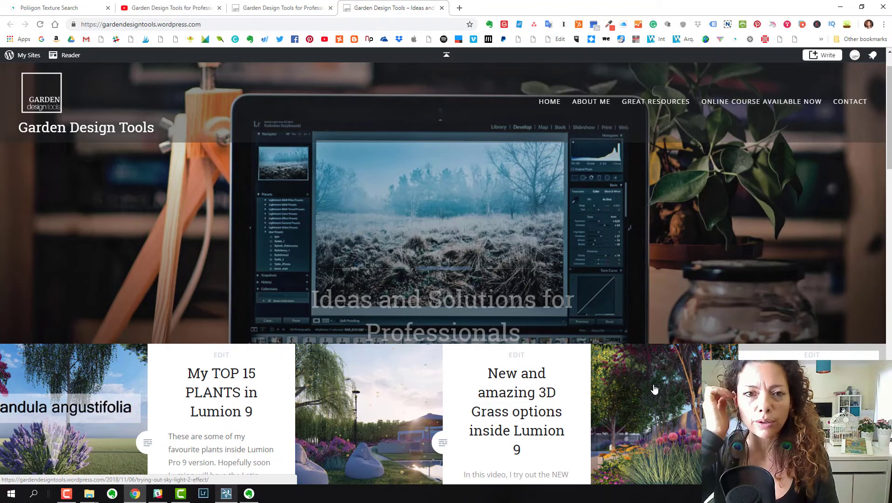
# Show the All courses section of the Garden Design Tools Thinkific site
pyautogui.click(282, 8)
pyautogui.scroll(-6, 696, 186)
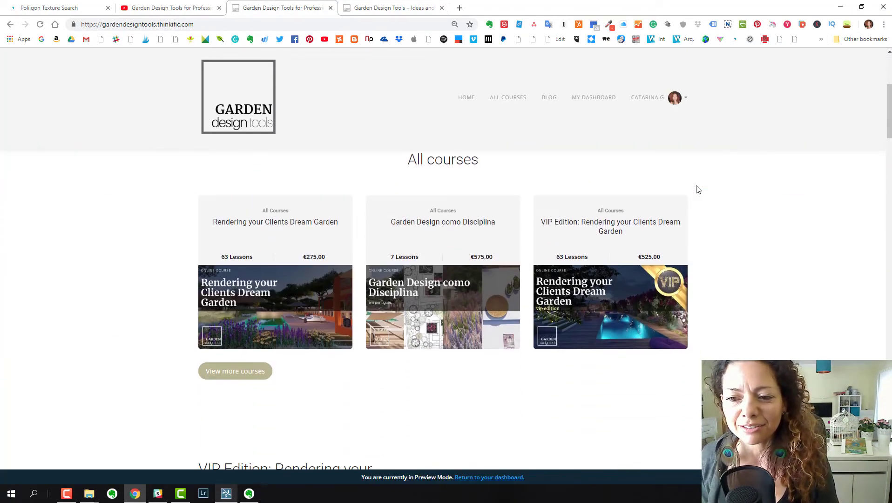